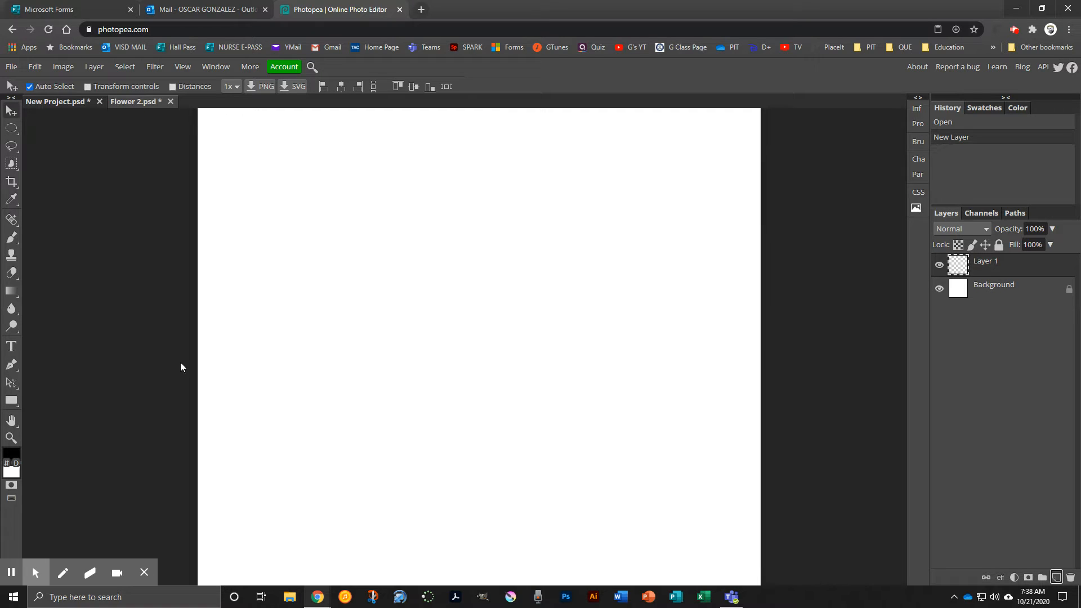
Draw a small zigzag with the Pen tool in Shape mode as the petal's upper edge, near the upper middle of the canvas.
{"action": "left_click", "coordinate": [12, 369]}
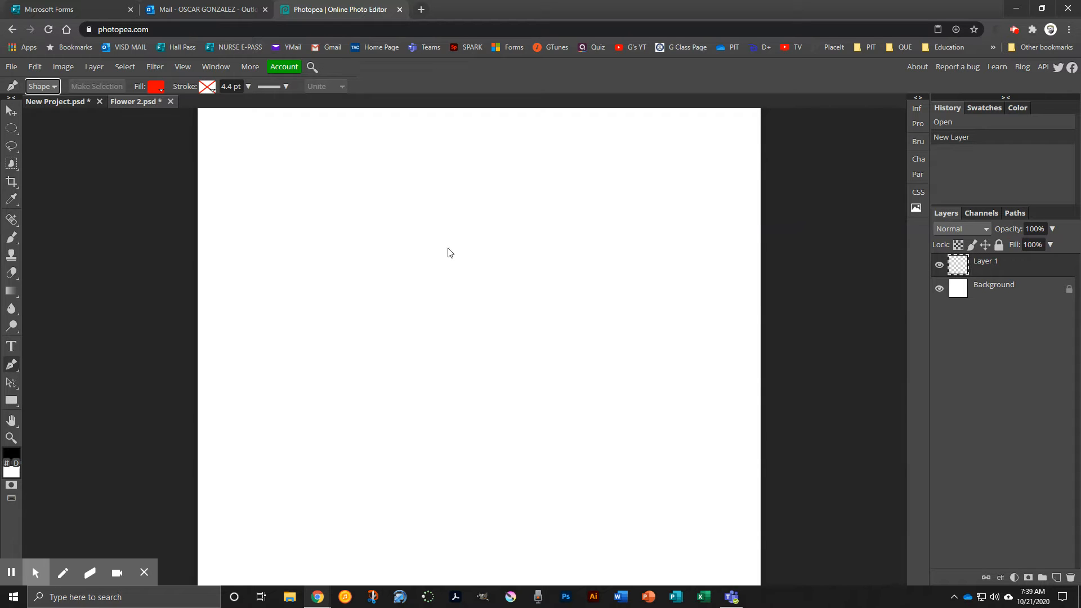
{"action": "left_click", "coordinate": [455, 233]}
{"action": "left_click", "coordinate": [463, 250]}
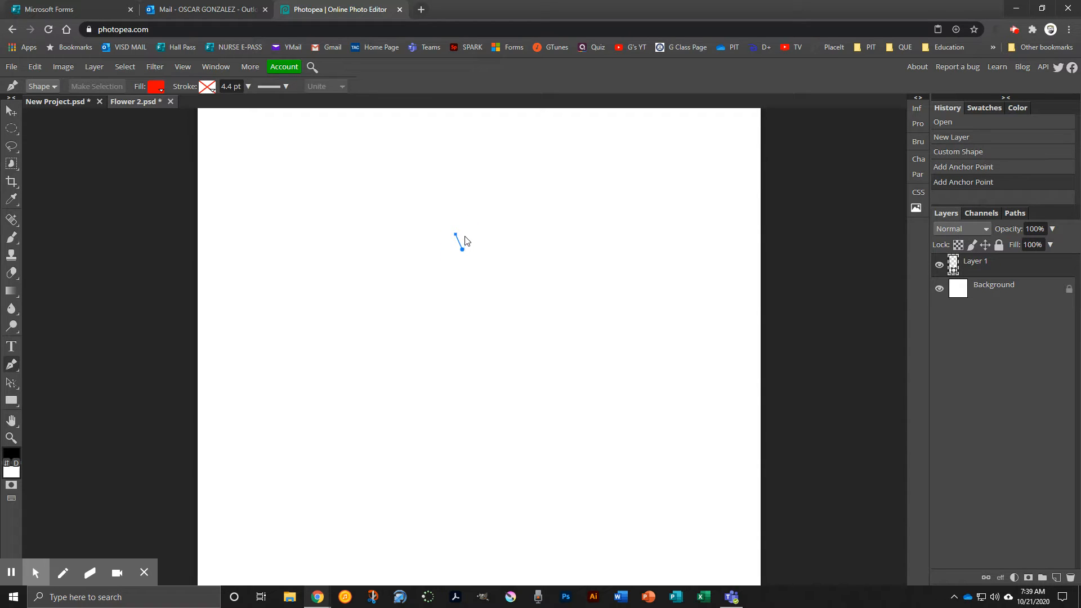
{"action": "left_click", "coordinate": [466, 236]}
{"action": "left_click", "coordinate": [470, 249]}
{"action": "left_click", "coordinate": [475, 234]}
{"action": "left_click", "coordinate": [478, 250]}
{"action": "left_click", "coordinate": [481, 235]}
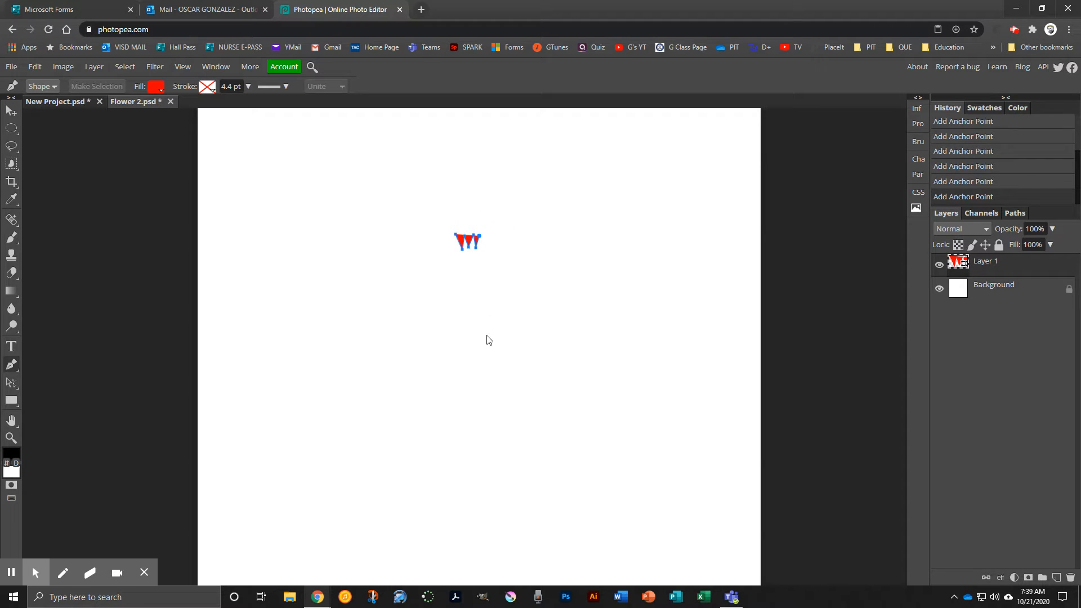
Extend the petal path with a curved right side and a lower edge of four long, jagged points.
{"action": "left_click_drag", "start_coordinate": [476, 336], "coordinate": [476, 309]}
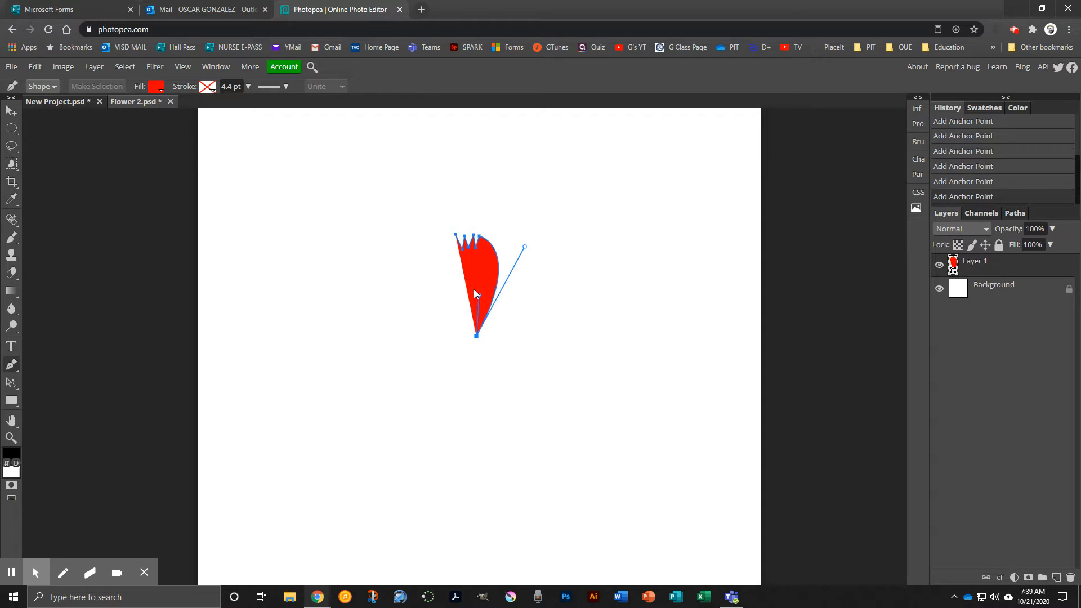
{"action": "left_click", "coordinate": [477, 292]}
{"action": "left_click", "coordinate": [468, 332]}
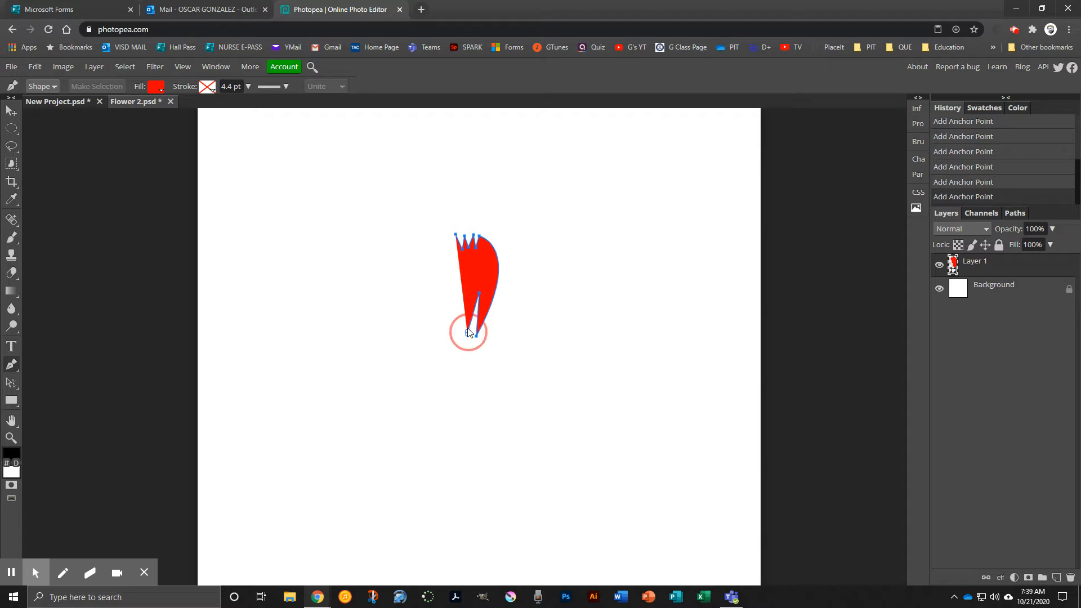
{"action": "left_click", "coordinate": [468, 281]}
{"action": "left_click", "coordinate": [459, 328]}
{"action": "left_click", "coordinate": [454, 278]}
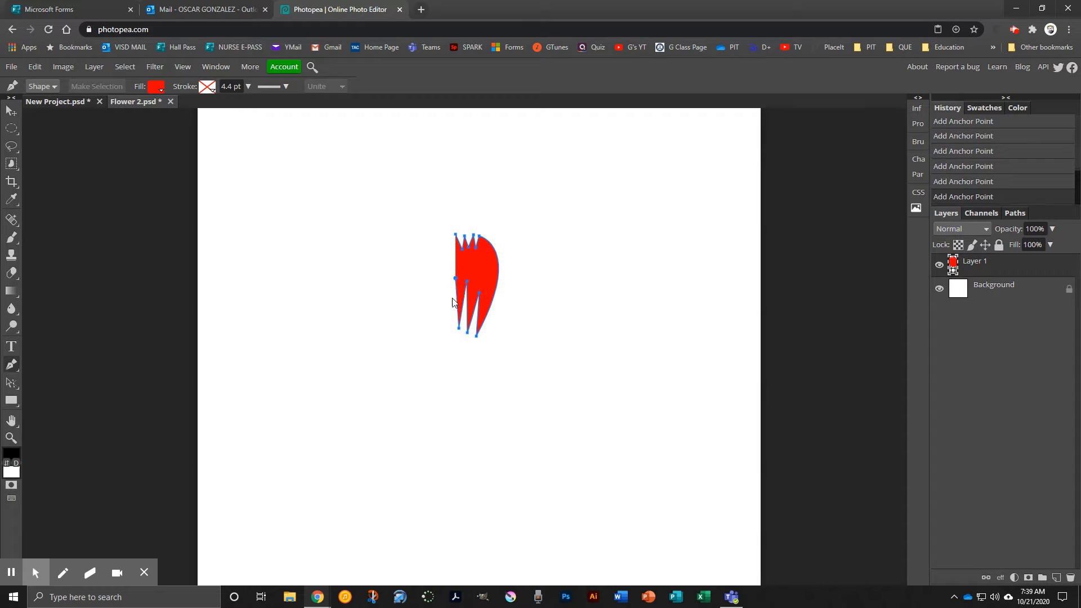
{"action": "left_click", "coordinate": [446, 336]}
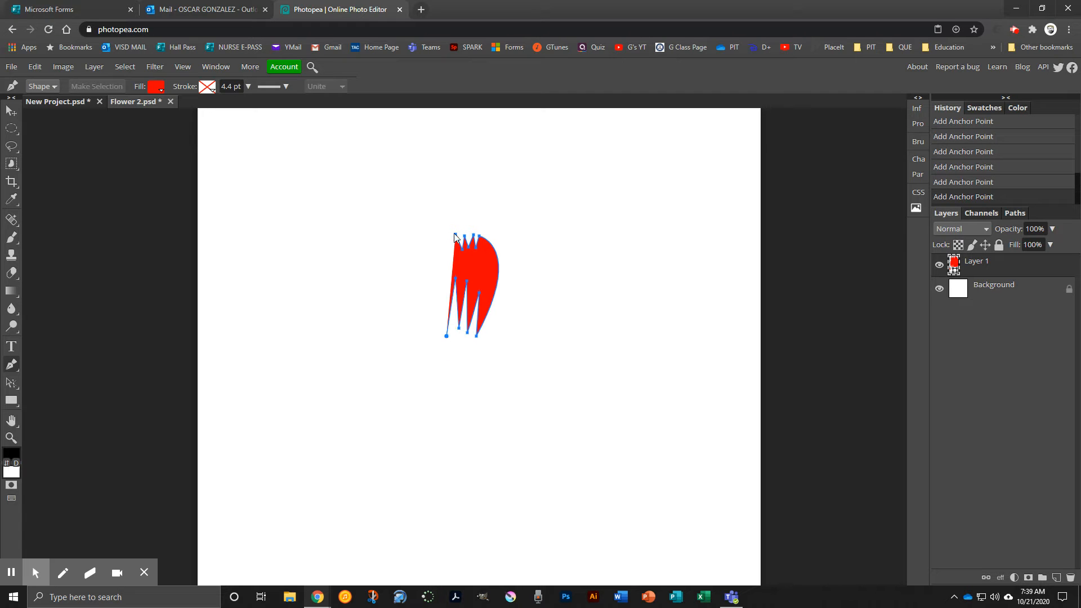
{"action": "key", "text": "ctrl+z"}
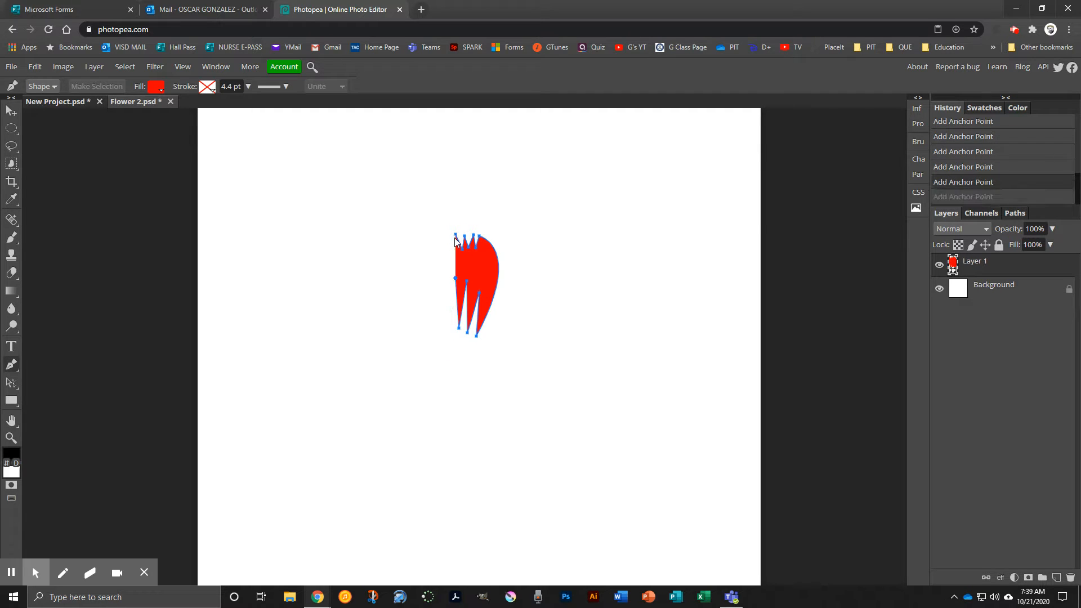
{"action": "left_click", "coordinate": [444, 333]}
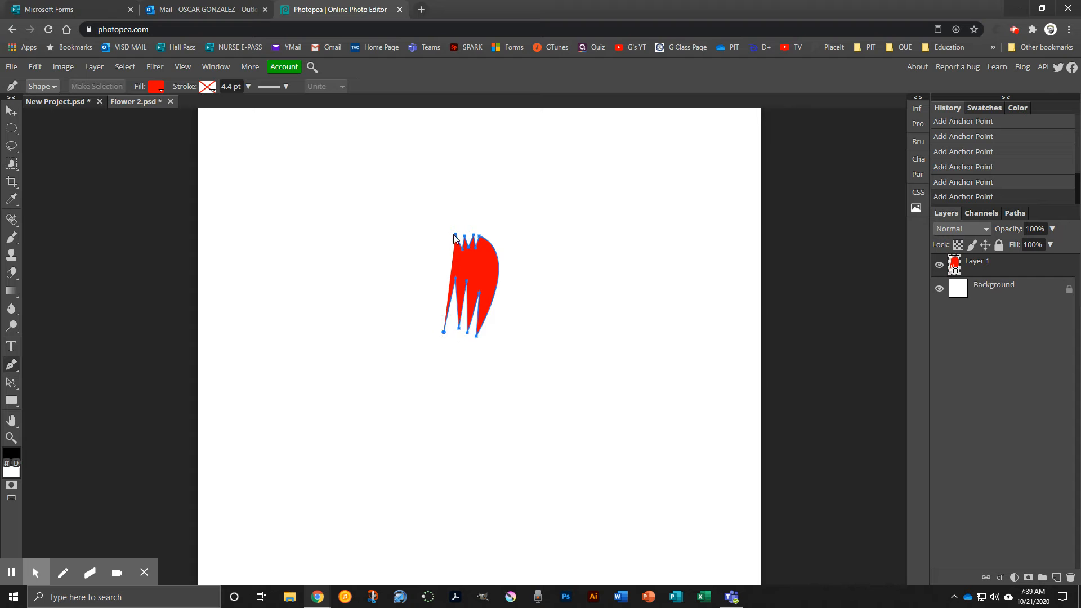
Close the petal path at its starting point with a curved left side, and move the petal slightly up and right.
{"action": "left_click_drag", "start_coordinate": [456, 235], "coordinate": [496, 236]}
{"action": "scroll", "coordinate": [502, 283], "scroll_direction": "down", "scroll_amount": 1}
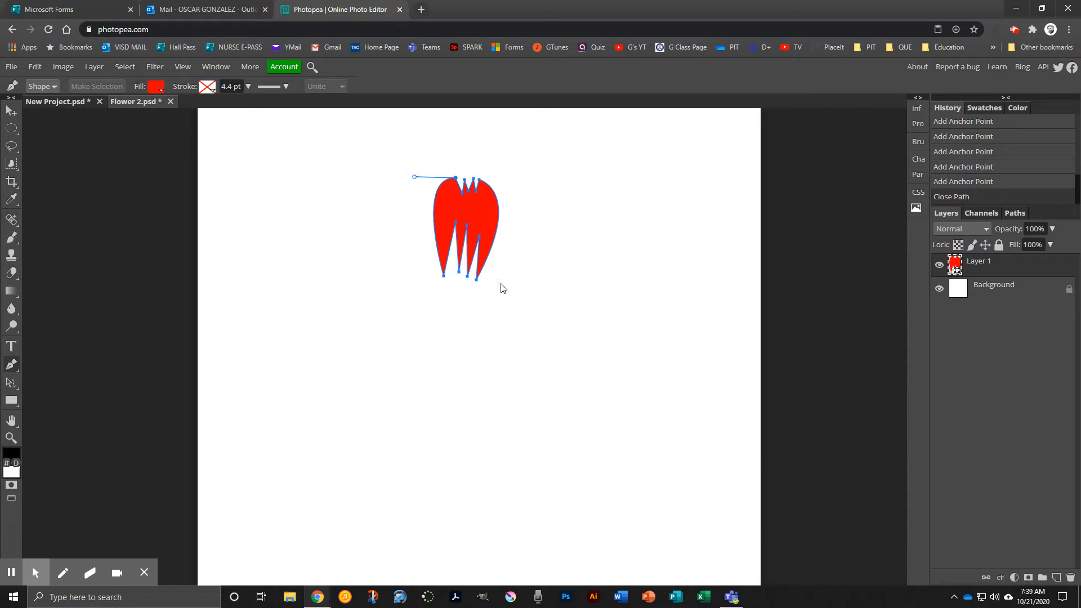
{"action": "scroll", "coordinate": [500, 288], "scroll_direction": "up", "scroll_amount": 1}
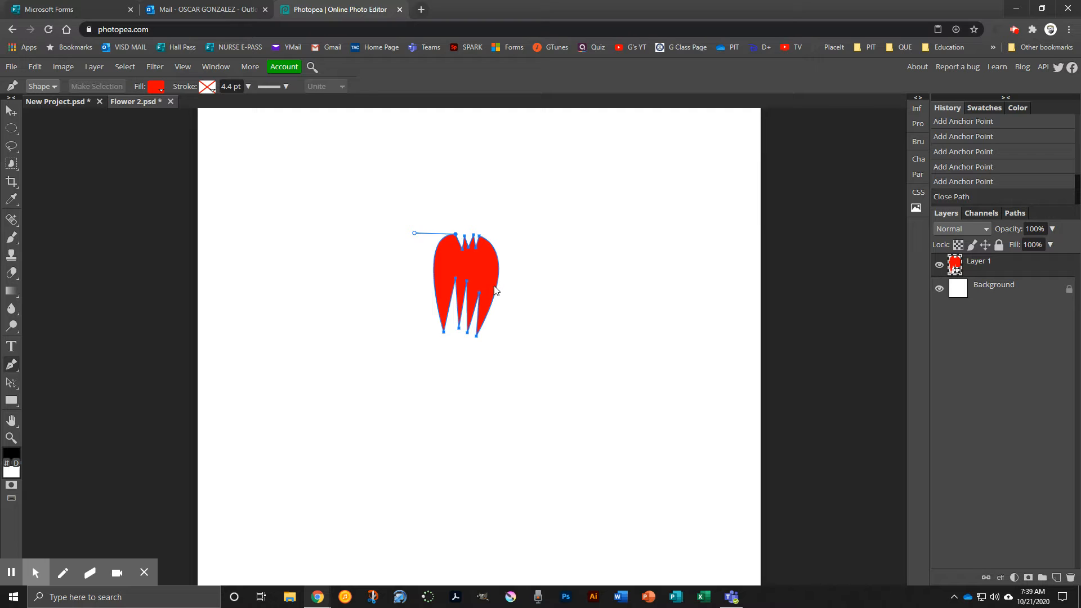
{"action": "key", "text": "v"}
{"action": "mouse_move", "coordinate": [471, 269]}
{"action": "left_mouse_down"}
{"action": "mouse_move", "coordinate": [498, 257]}
{"action": "mouse_move", "coordinate": [479, 253]}
{"action": "left_mouse_up"}
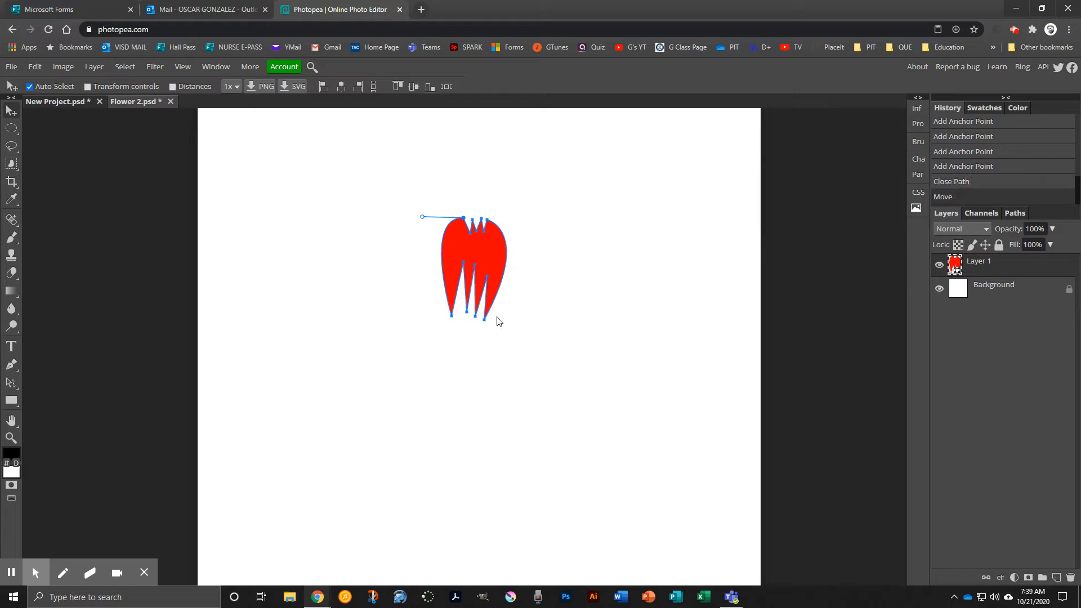
Create a 25 by 25 px red ellipse below the petal, and shift the petal down so it sits above the circle.
{"action": "right_click", "coordinate": [11, 401]}
{"action": "left_click", "coordinate": [40, 418]}
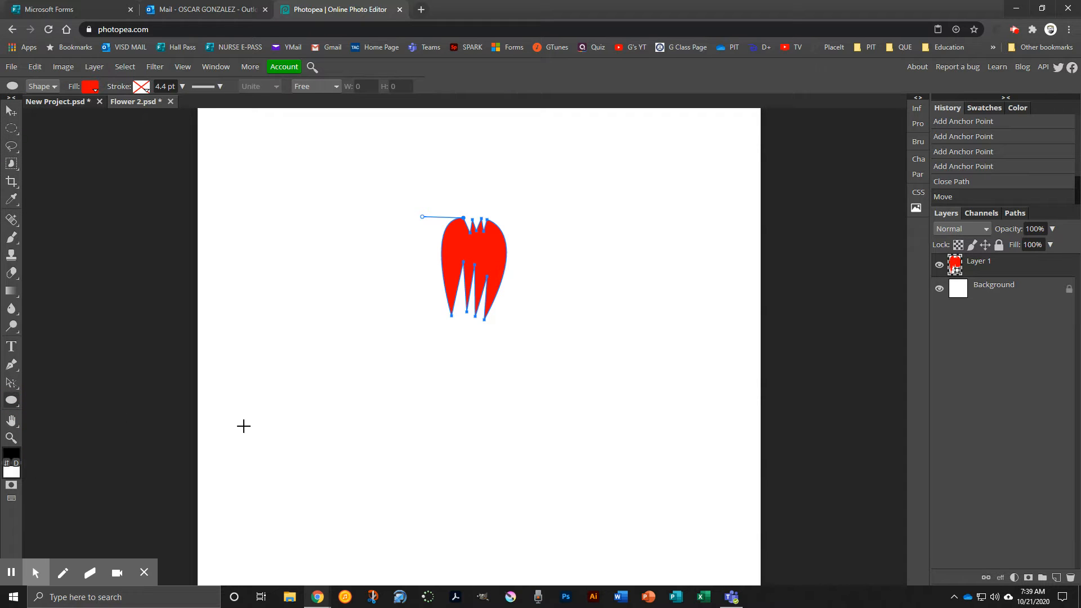
{"action": "left_click", "coordinate": [468, 373]}
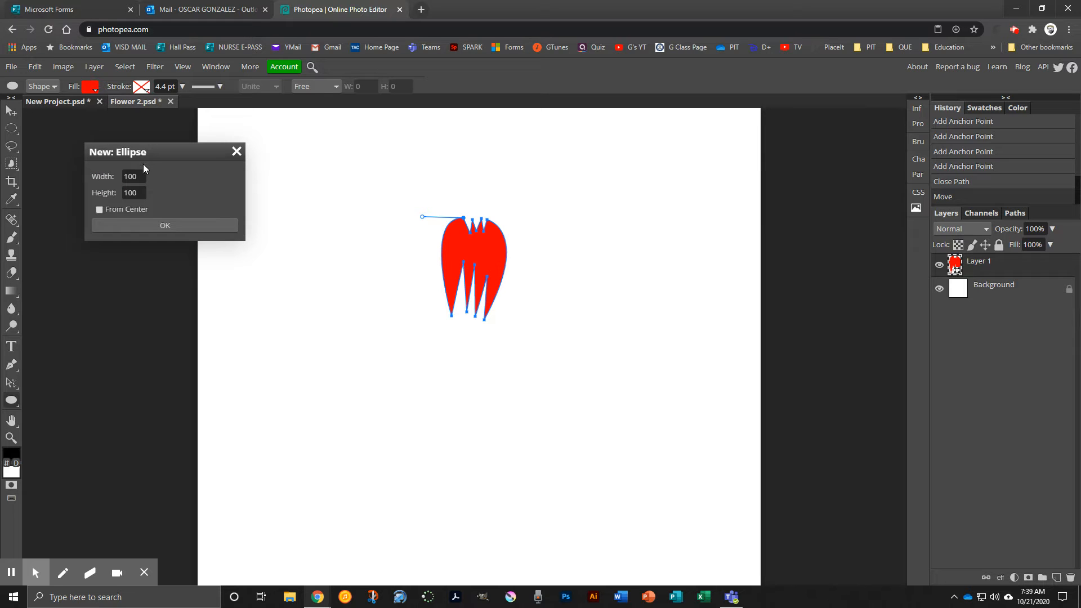
{"action": "left_click", "coordinate": [125, 177]}
{"action": "type", "text": "25"}
{"action": "key", "text": "Tab"}
{"action": "type", "text": "5"}
{"action": "left_click", "coordinate": [147, 224]}
{"action": "key", "text": "v"}
{"action": "mouse_move", "coordinate": [457, 249]}
{"action": "left_mouse_down"}
{"action": "mouse_move", "coordinate": [458, 288]}
{"action": "mouse_move", "coordinate": [472, 289]}
{"action": "mouse_move", "coordinate": [463, 264]}
{"action": "left_mouse_up"}
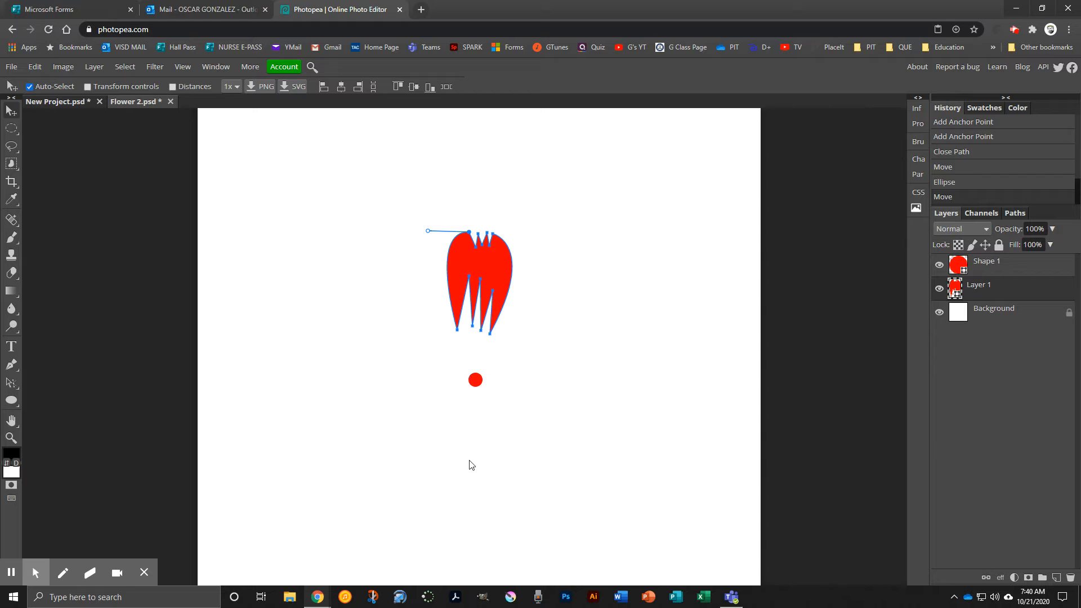
Change the petal's fill colour to cyan.
{"action": "scroll", "coordinate": [485, 463], "scroll_direction": "down", "scroll_amount": 2}
{"action": "scroll", "coordinate": [486, 463], "scroll_direction": "up", "scroll_amount": 1}
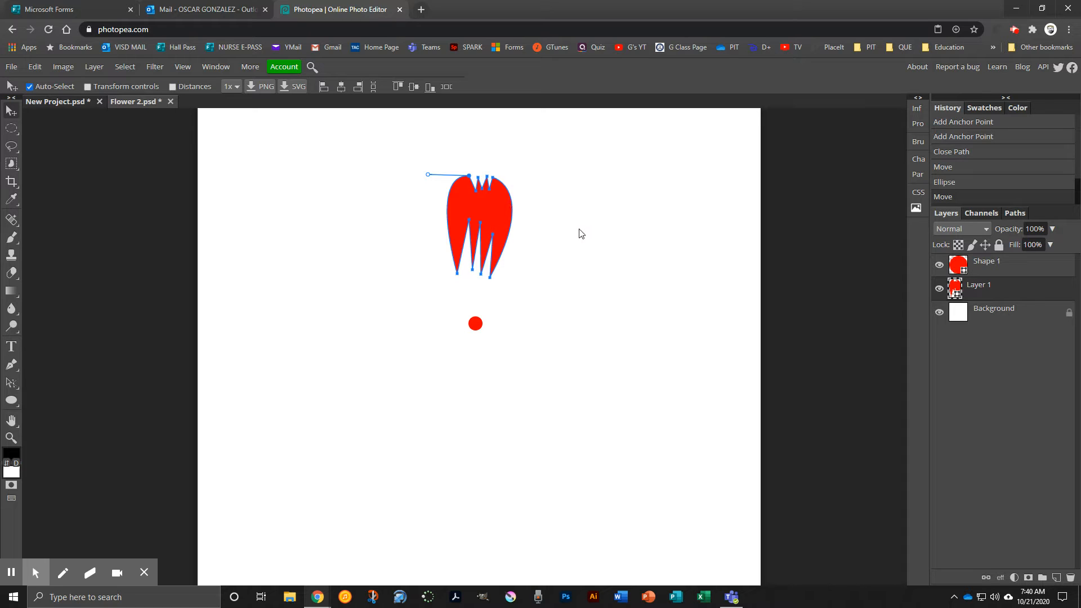
{"action": "left_click", "coordinate": [12, 401]}
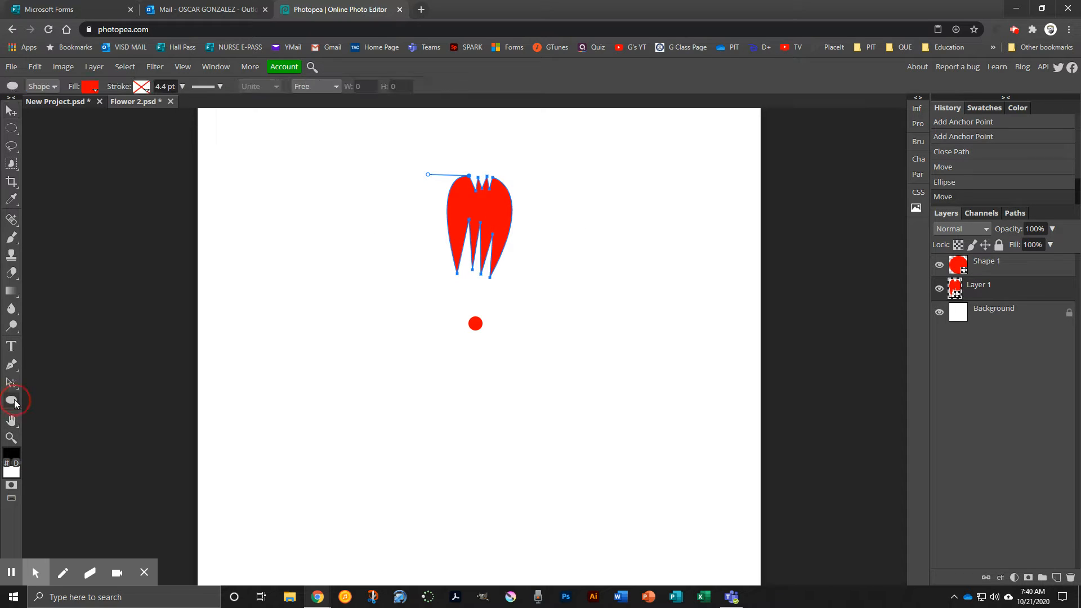
{"action": "left_click", "coordinate": [91, 88]}
{"action": "left_click", "coordinate": [128, 148]}
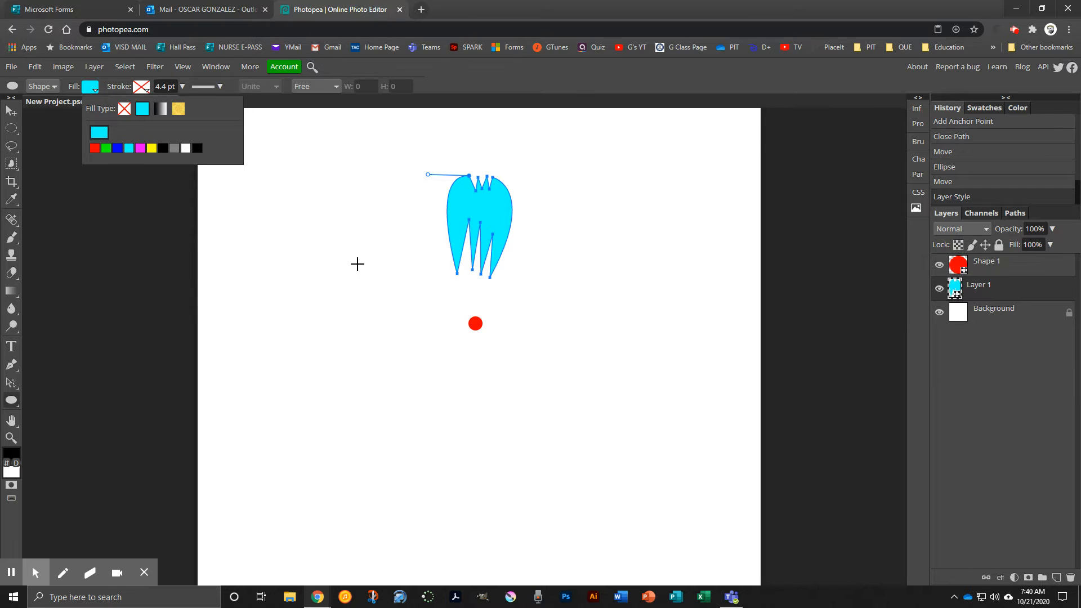
{"action": "left_click", "coordinate": [524, 77]}
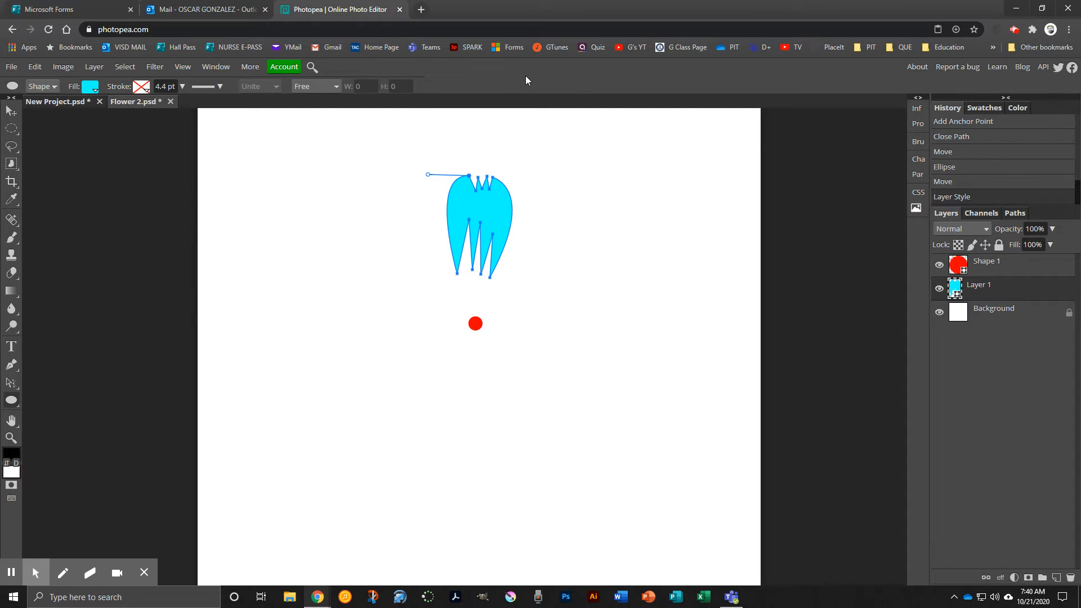
Reorder the layers so that the circle's Shape 1 lies beneath the petal's Layer 1.
{"action": "left_click", "coordinate": [14, 115]}
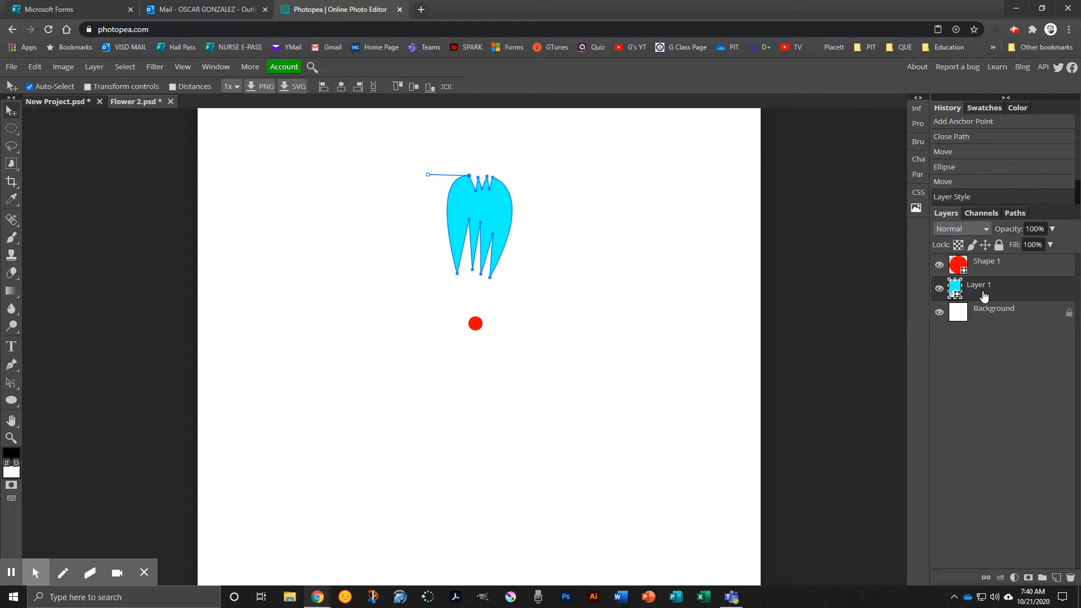
{"action": "left_click_drag", "start_coordinate": [994, 267], "coordinate": [1000, 304]}
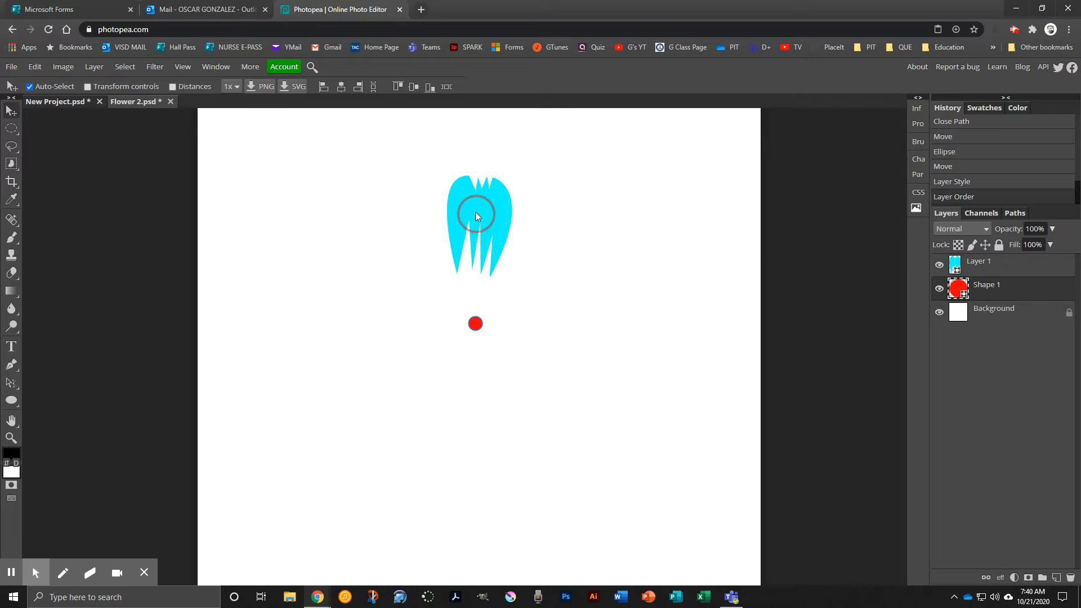
{"action": "left_click", "coordinate": [474, 324]}
Duplicate the petal layer and rotate the copy 180° about the red circle's centre.
{"action": "left_click", "coordinate": [488, 209]}
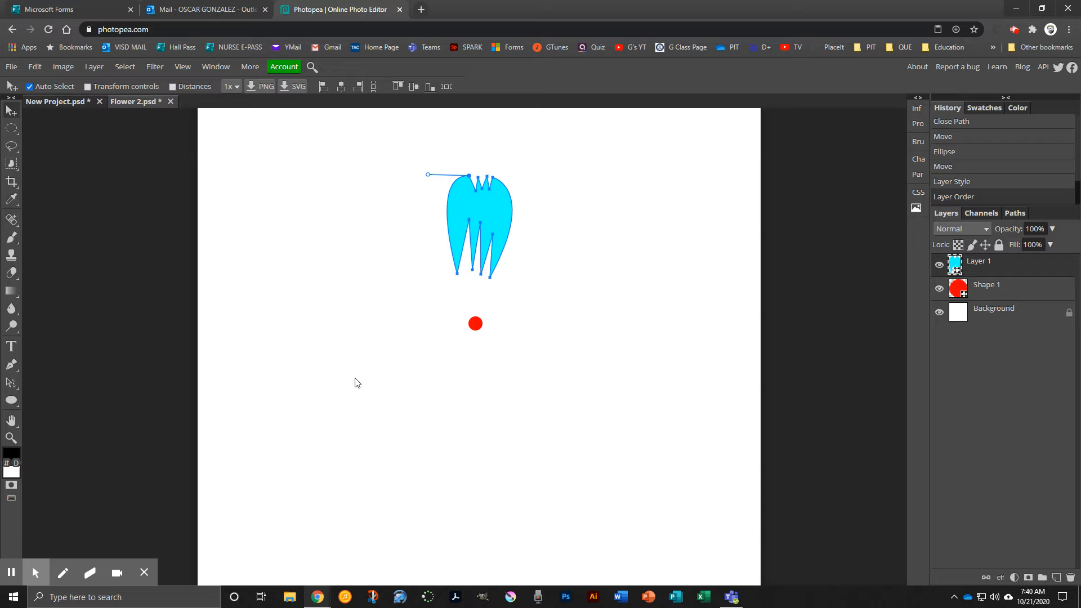
{"action": "key", "text": "ctrl+j"}
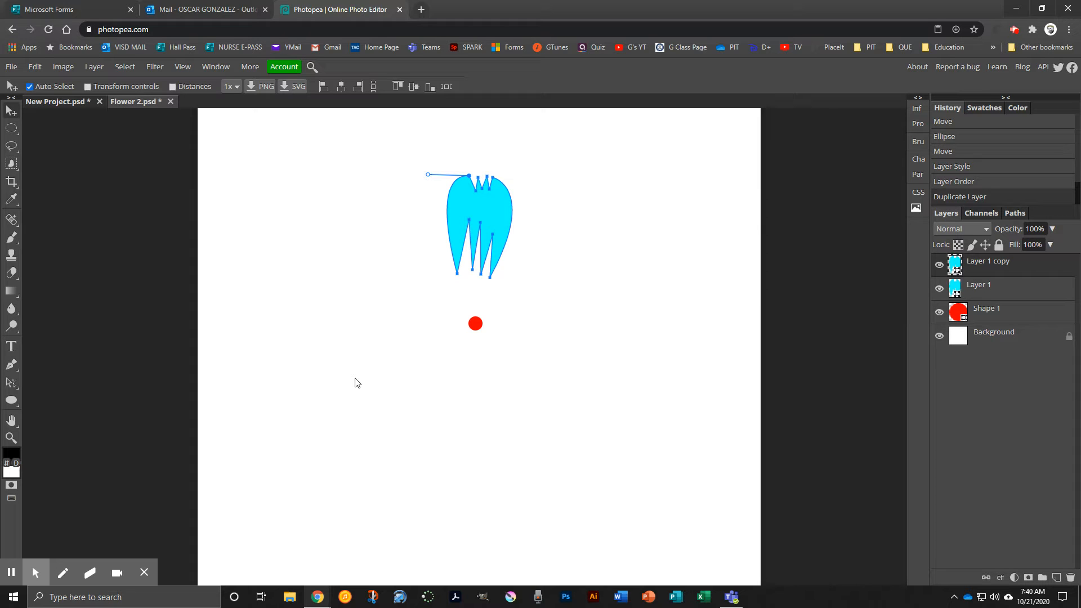
{"action": "key", "text": "ctrl+t"}
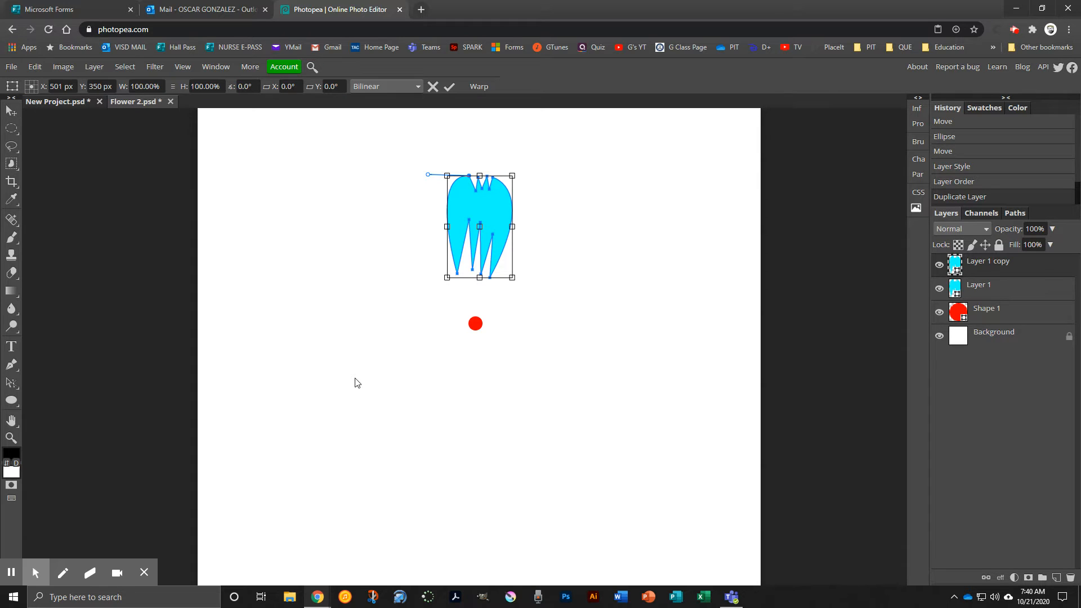
{"action": "left_click_drag", "start_coordinate": [479, 227], "coordinate": [477, 328]}
{"action": "left_click_drag", "start_coordinate": [525, 175], "coordinate": [451, 431]}
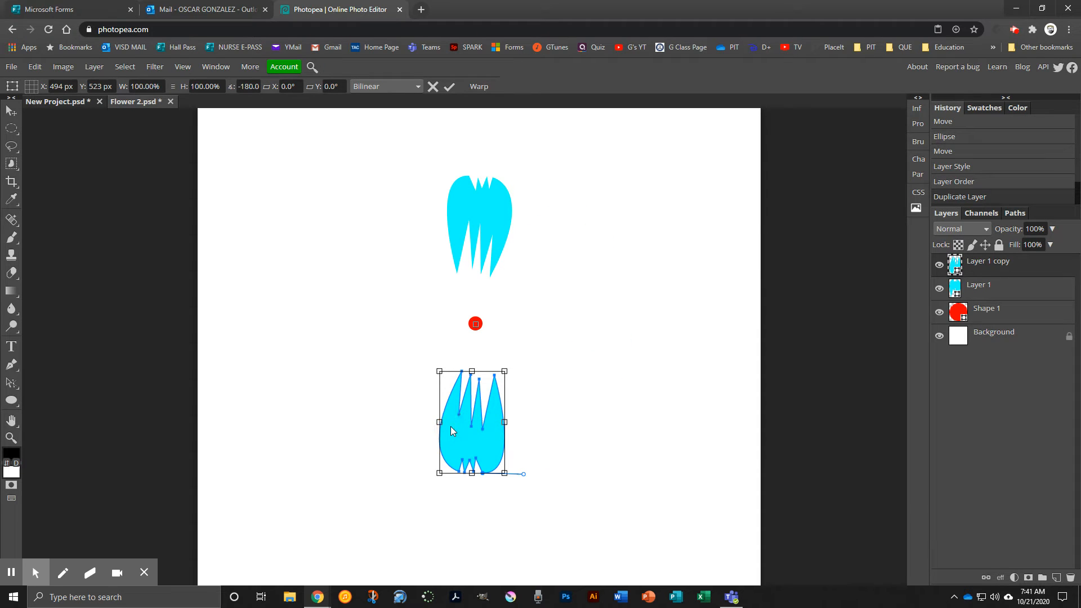
{"action": "double_click", "coordinate": [479, 442]}
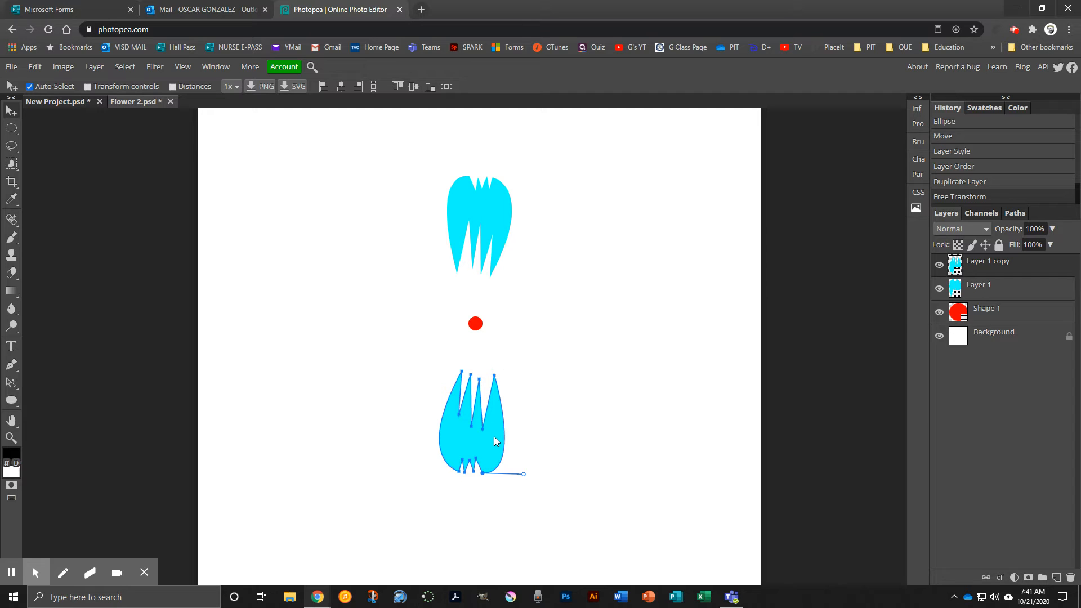
Duplicate both petal layers together and rotate the new pair 54.5° about the red circle.
{"action": "left_click", "coordinate": [1023, 291]}
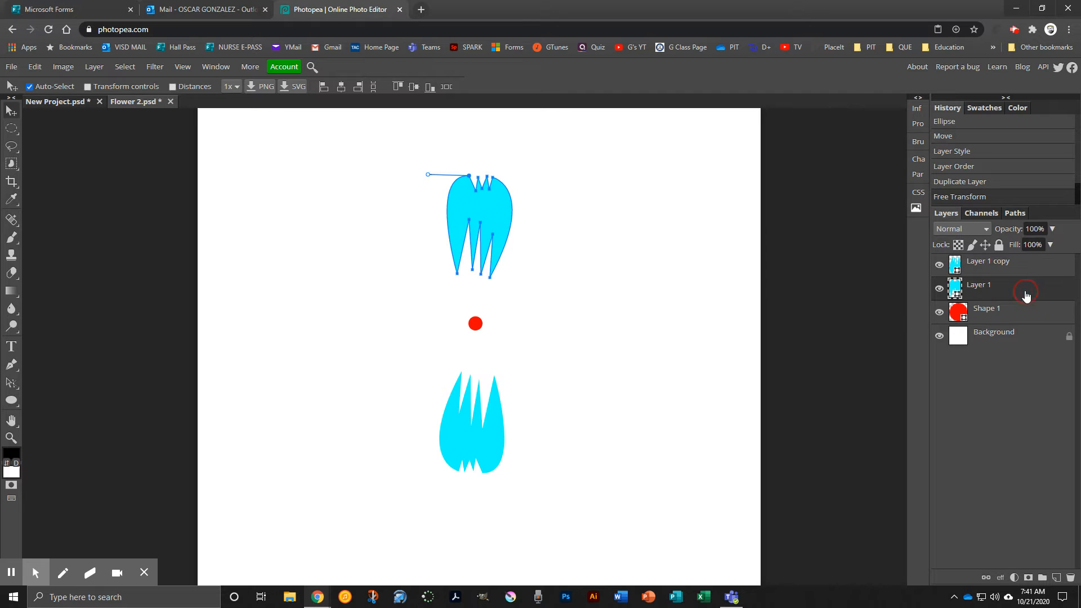
{"action": "left_click", "coordinate": [1021, 269]}
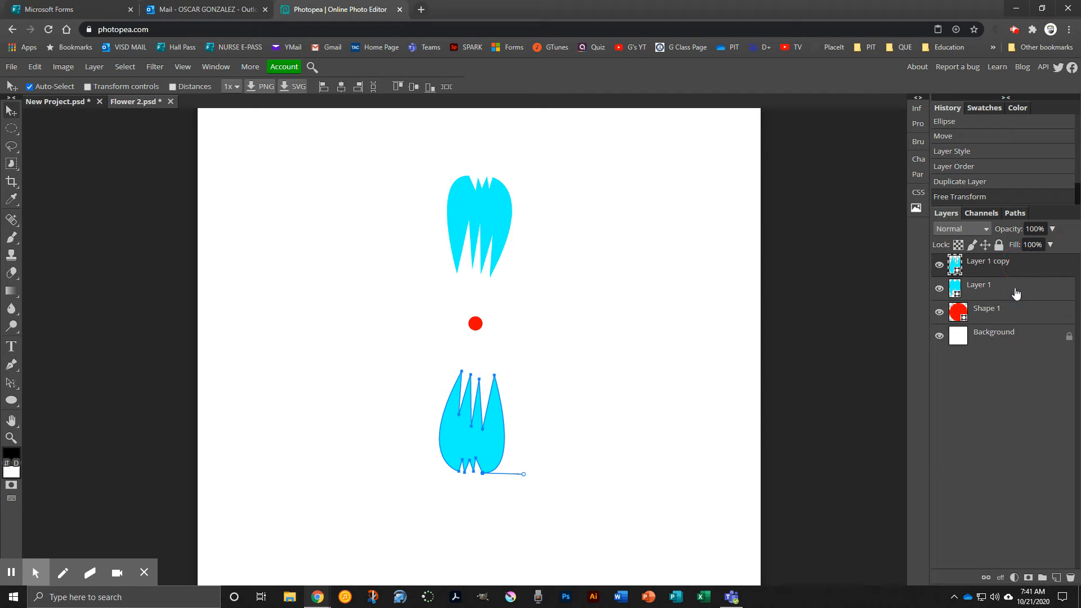
{"action": "left_click", "coordinate": [1016, 292]}
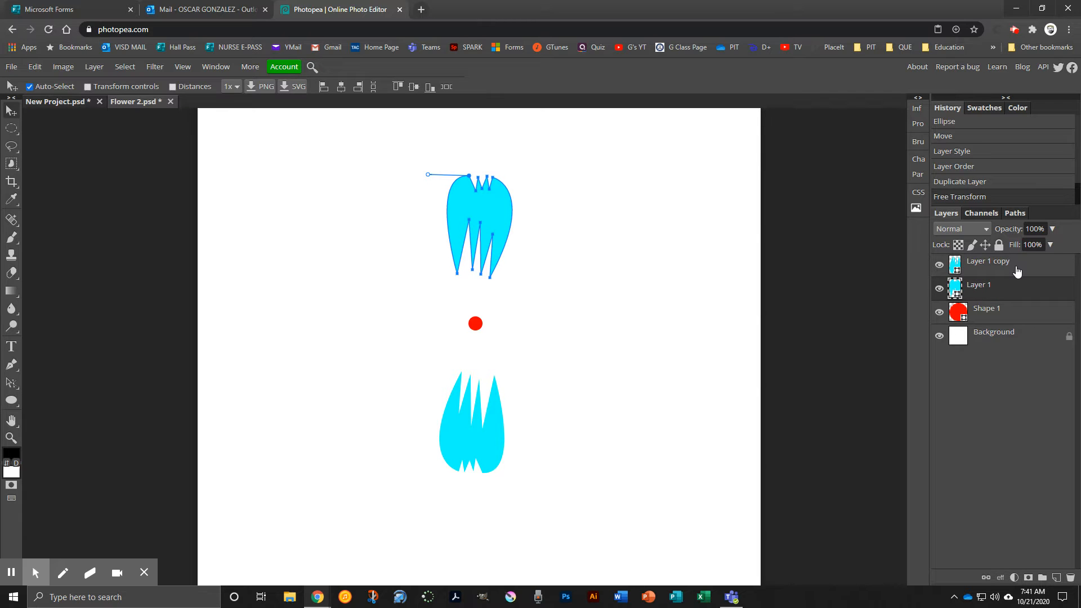
{"action": "left_click", "coordinate": [1017, 271]}
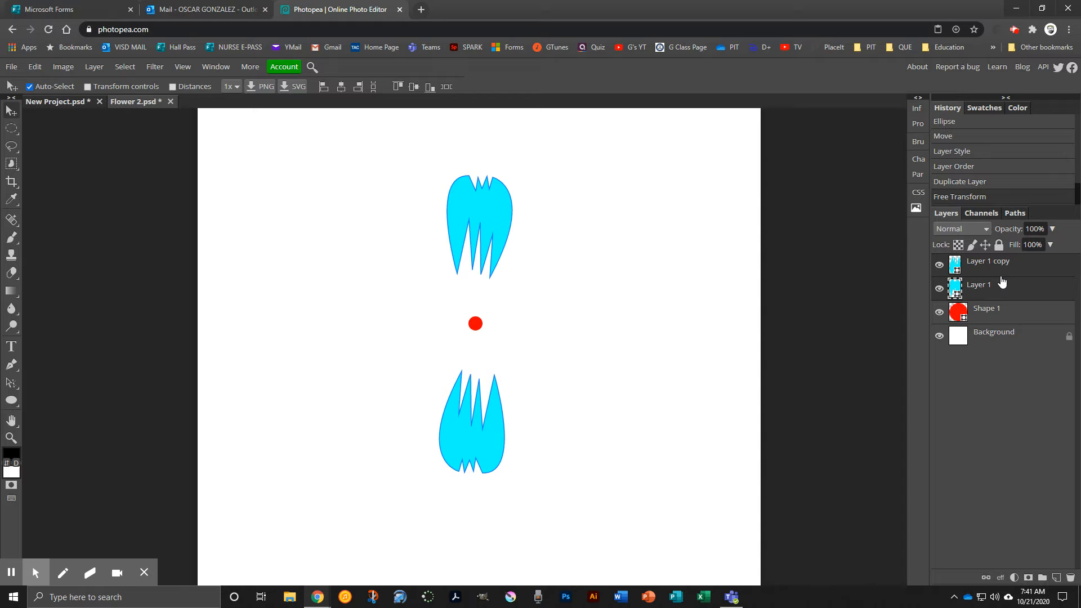
{"action": "key", "text": "ctrl+j"}
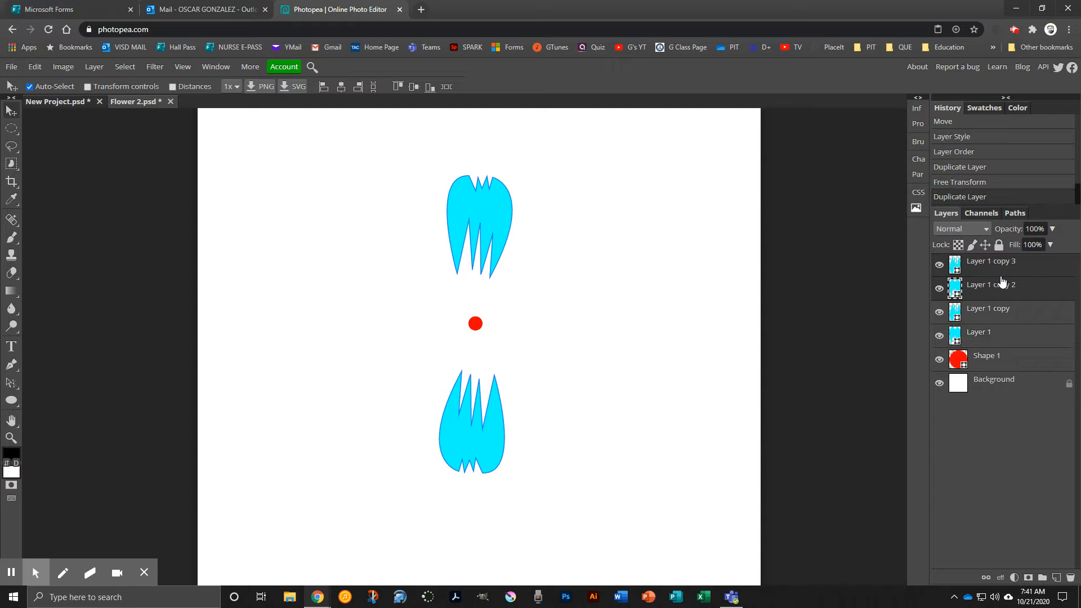
{"action": "key", "text": "ctrl+t"}
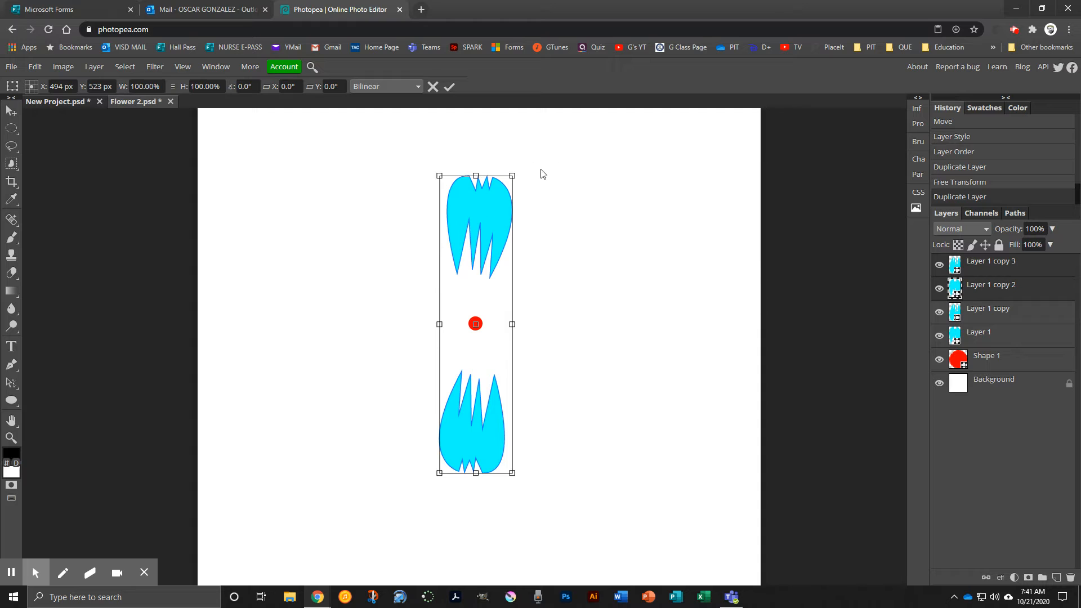
{"action": "left_click_drag", "start_coordinate": [518, 175], "coordinate": [613, 280]}
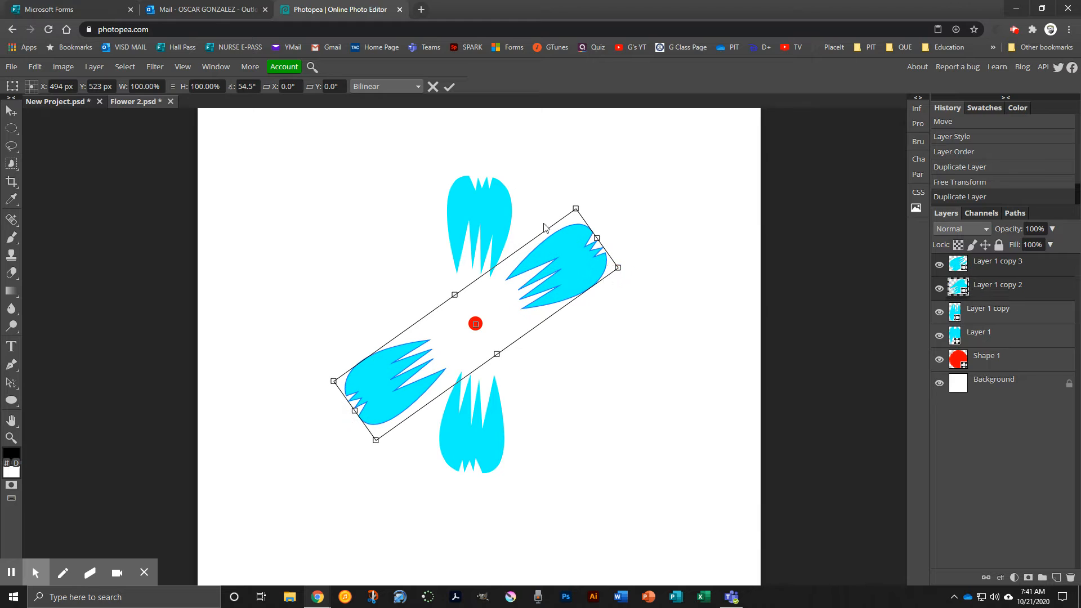
{"action": "left_click", "coordinate": [453, 86]}
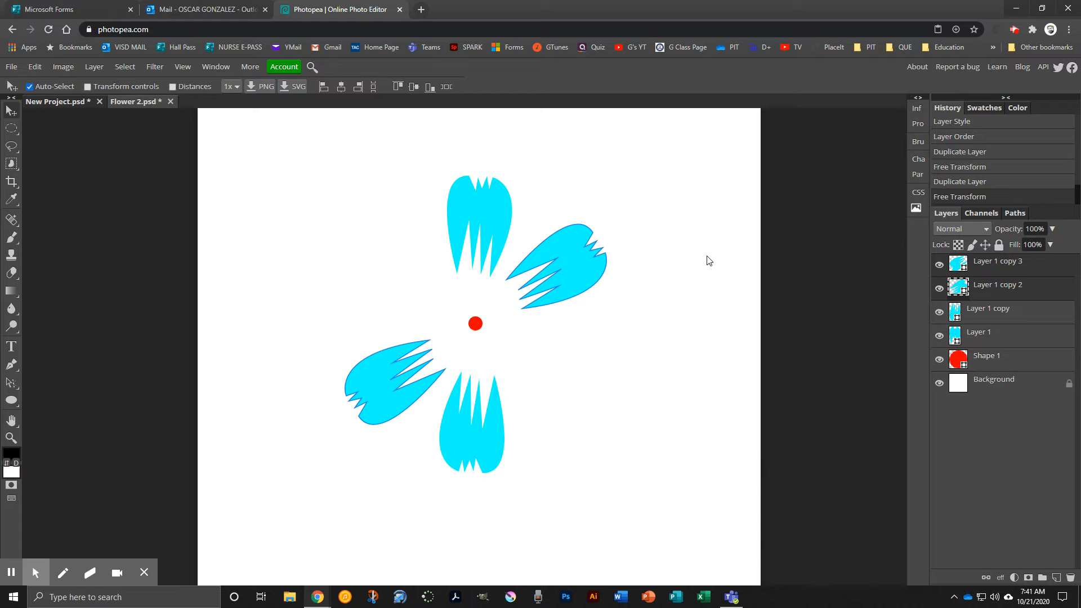
Duplicate the selected diagonal petal pair and rotate the copies 62.2° about the red circle to complete the six-petal ring.
{"action": "key", "text": "ctrl+j"}
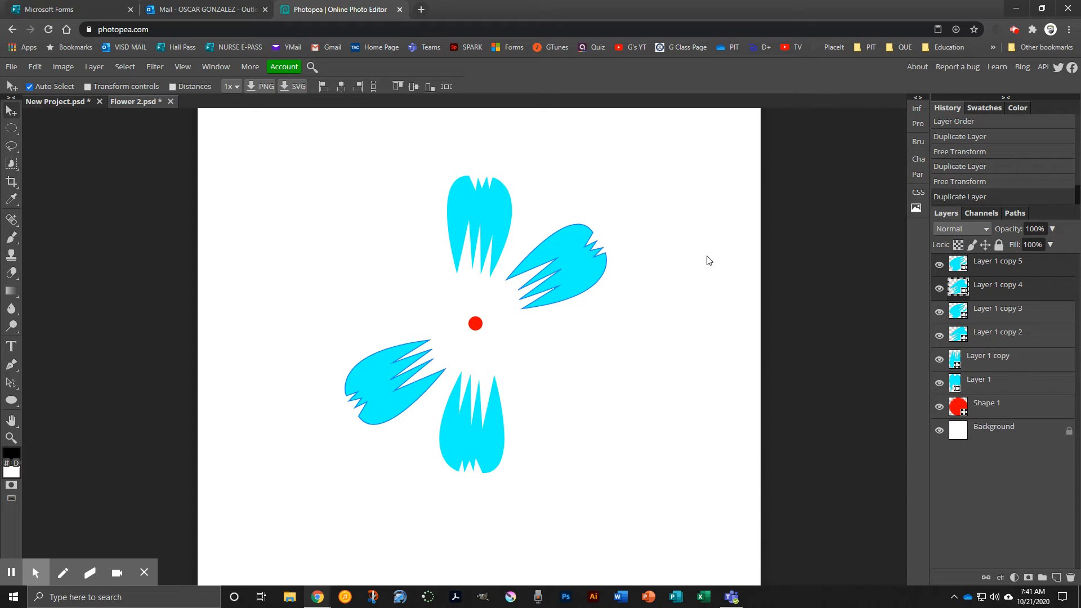
{"action": "key", "text": "ctrl+t"}
{"action": "left_click_drag", "start_coordinate": [617, 222], "coordinate": [663, 420]}
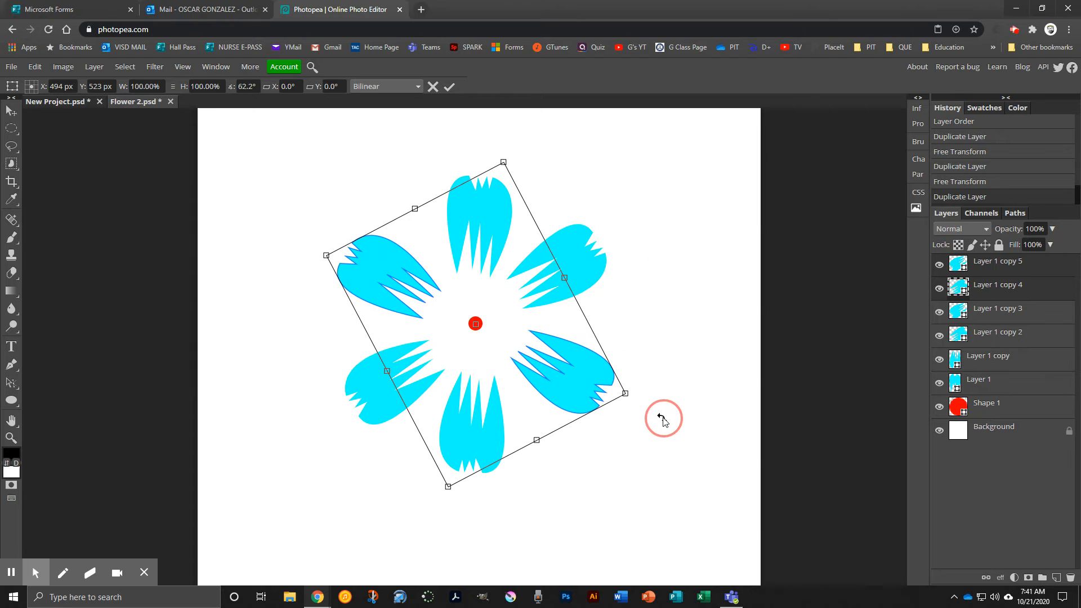
{"action": "left_click", "coordinate": [450, 87]}
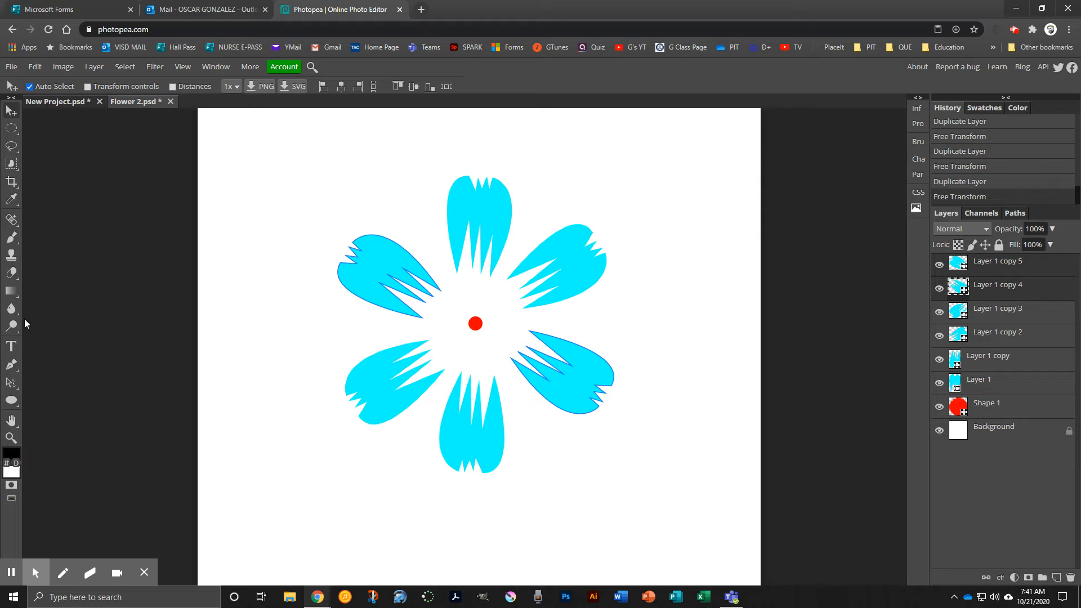
Draw a small closed heart shape with the Pen tool in the empty area at the upper right of the flower.
{"action": "left_click", "coordinate": [12, 368]}
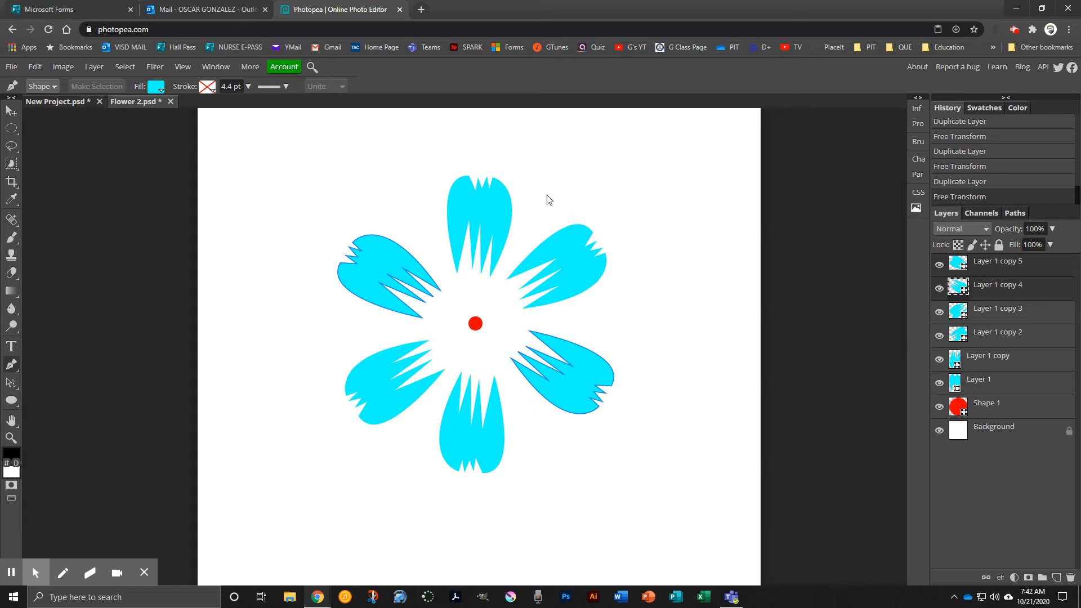
{"action": "left_click", "coordinate": [641, 189]}
{"action": "left_click_drag", "start_coordinate": [645, 194], "coordinate": [670, 233]}
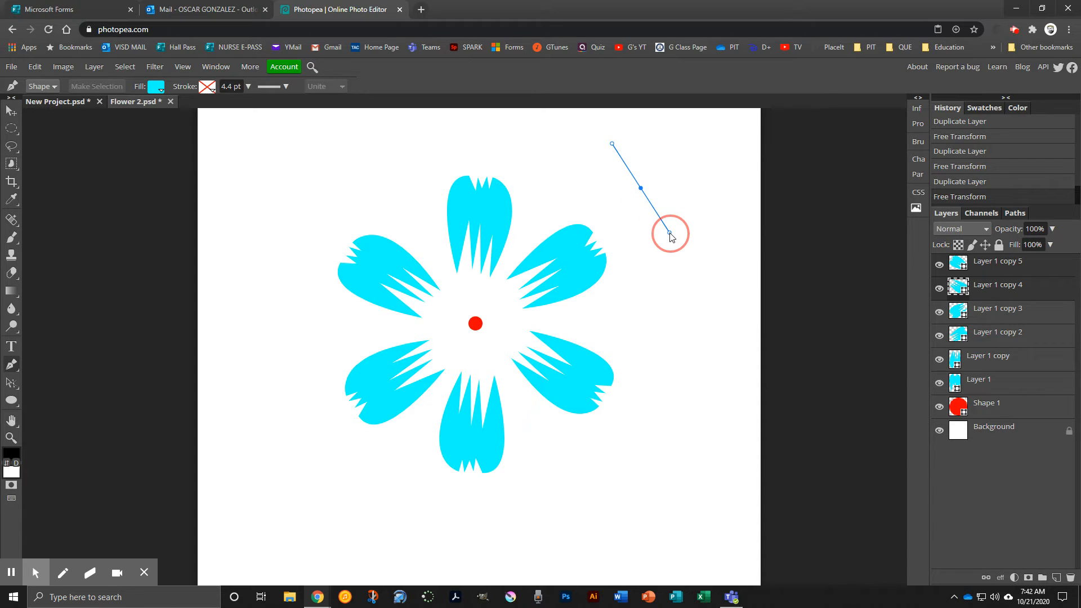
{"action": "left_click_drag", "start_coordinate": [670, 234], "coordinate": [674, 144]}
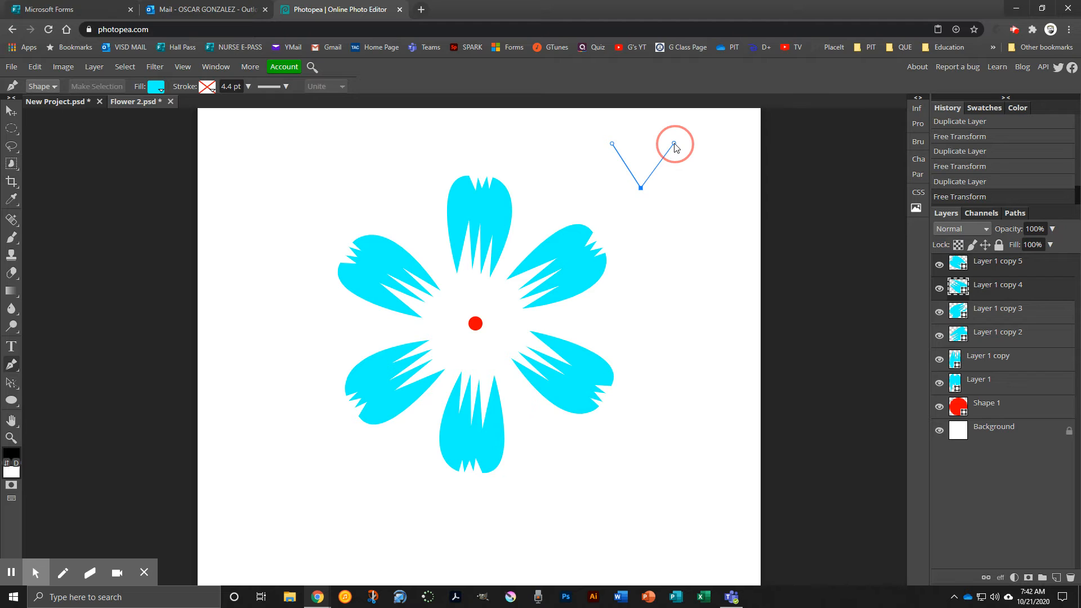
{"action": "left_click_drag", "start_coordinate": [676, 148], "coordinate": [674, 146]}
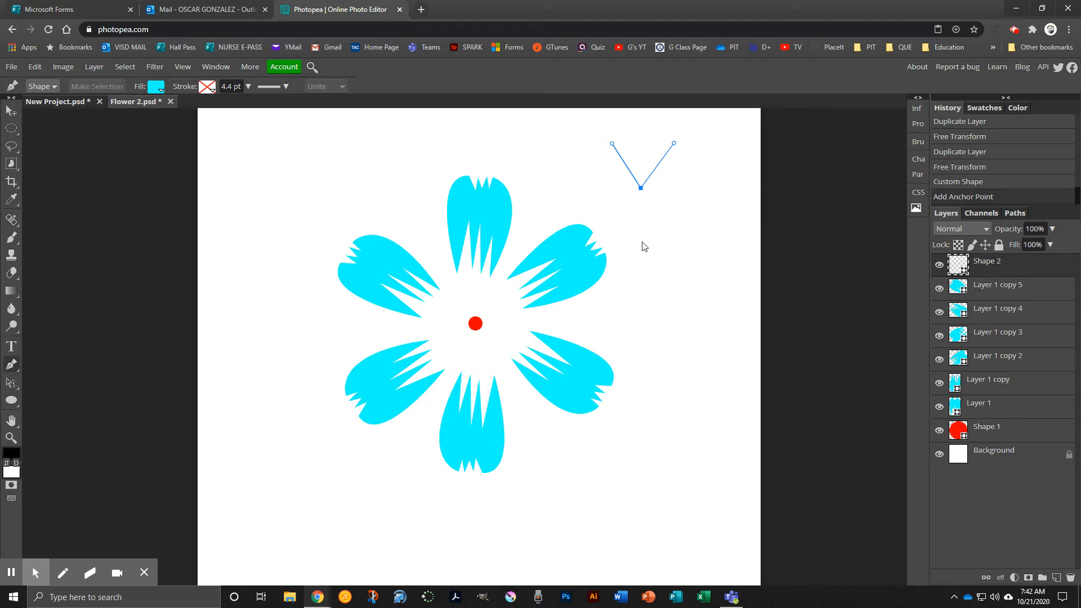
{"action": "left_click_drag", "start_coordinate": [641, 242], "coordinate": [597, 277]}
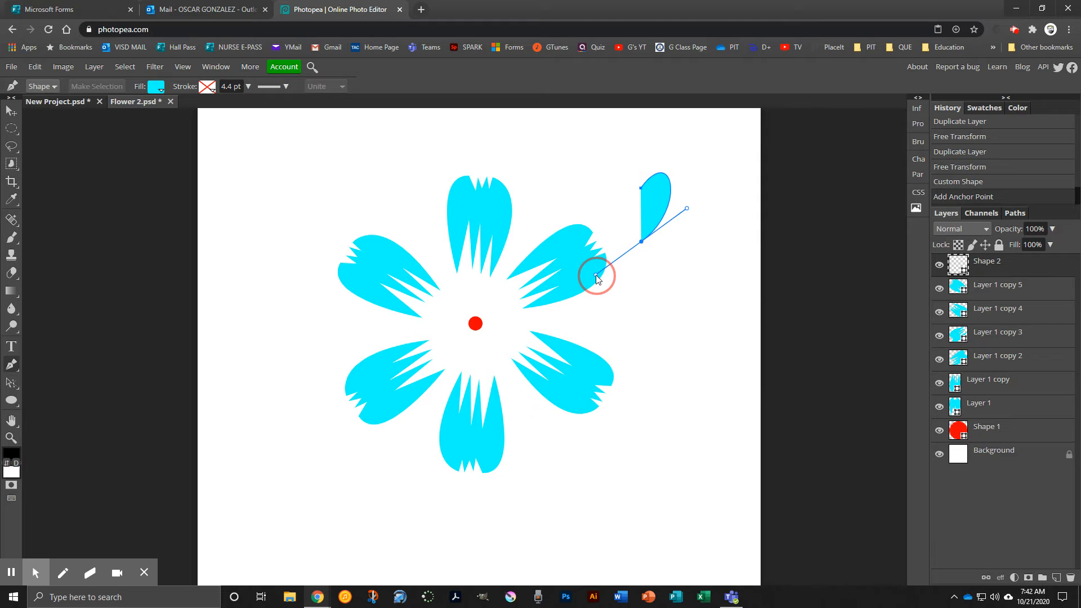
{"action": "left_click_drag", "start_coordinate": [596, 277], "coordinate": [598, 280]}
{"action": "left_click_drag", "start_coordinate": [598, 279], "coordinate": [595, 214]}
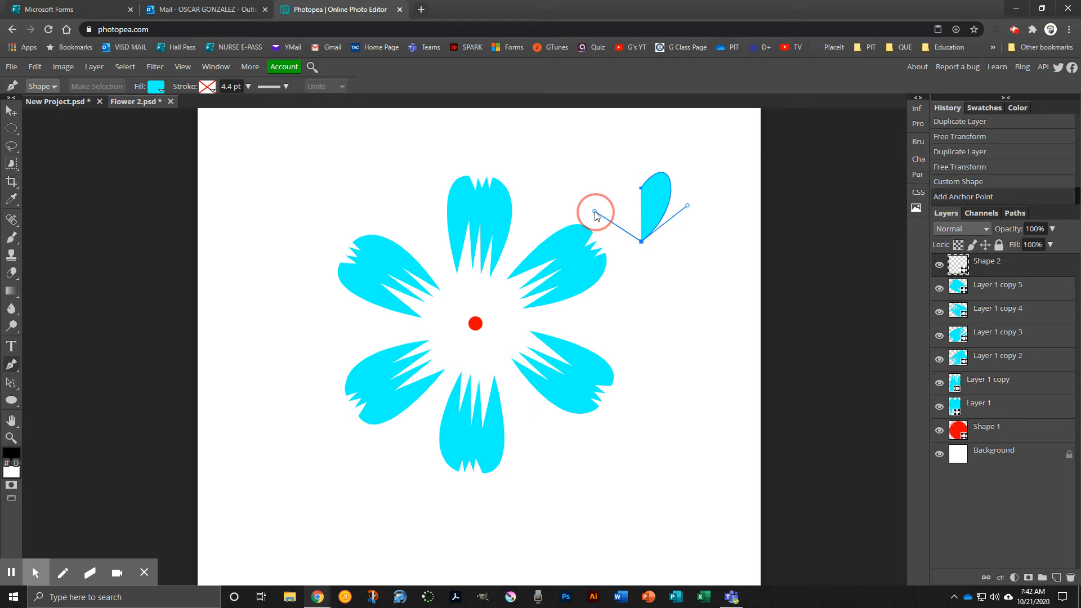
{"action": "left_click_drag", "start_coordinate": [596, 215], "coordinate": [595, 214]}
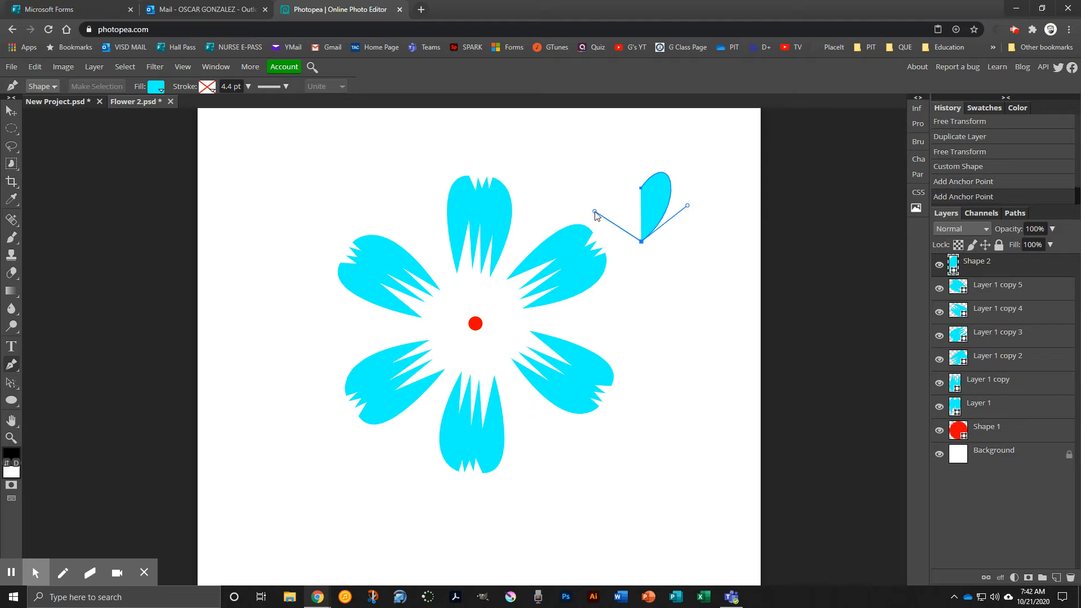
{"action": "left_click", "coordinate": [640, 187]}
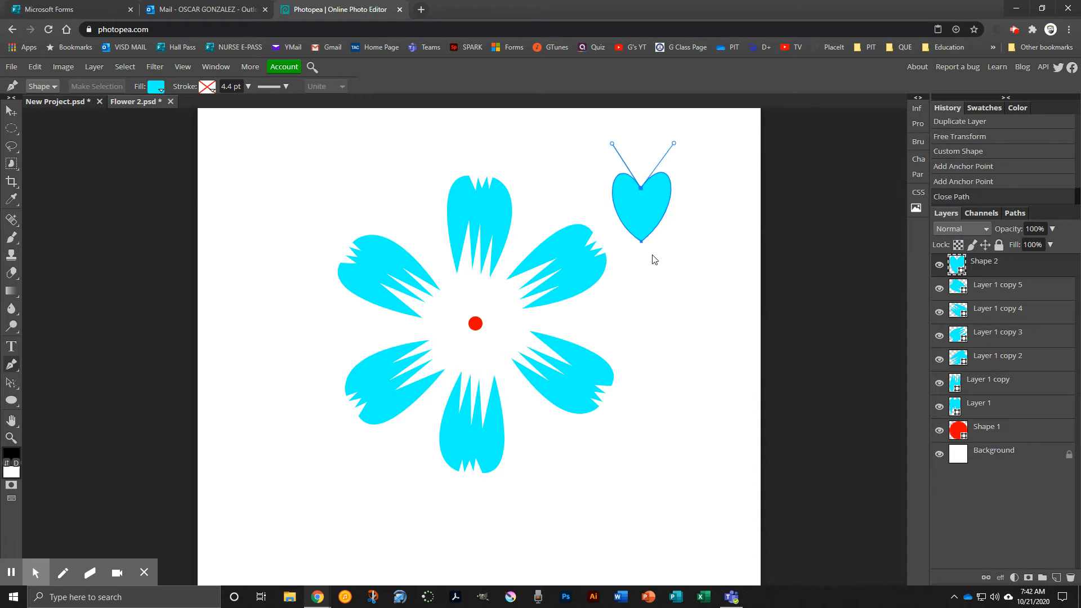
Change the heart's fill colour to red.
{"action": "left_click", "coordinate": [157, 88]}
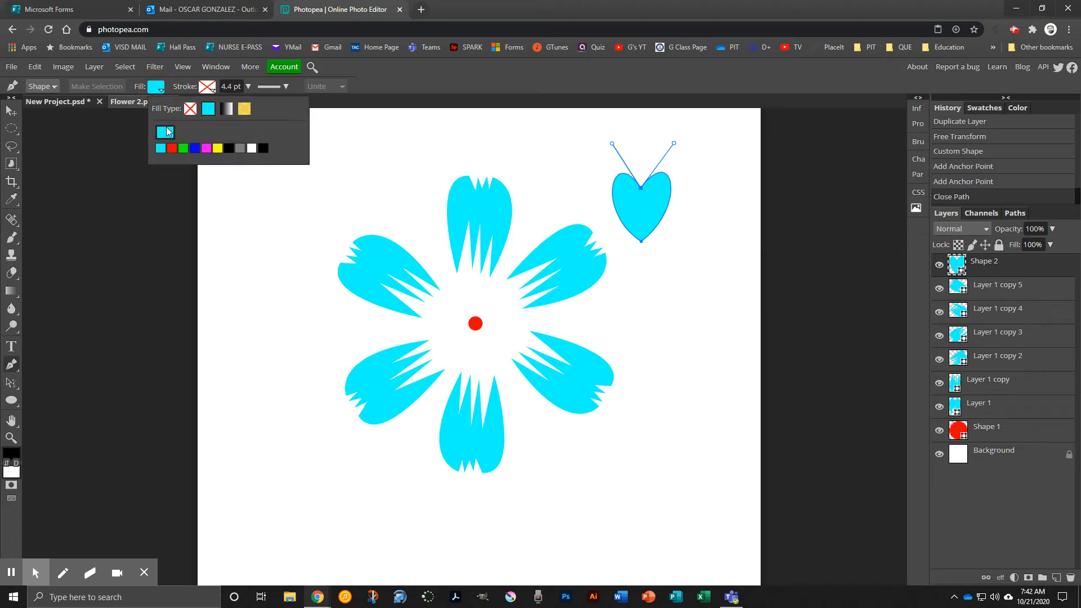
{"action": "left_click", "coordinate": [172, 148]}
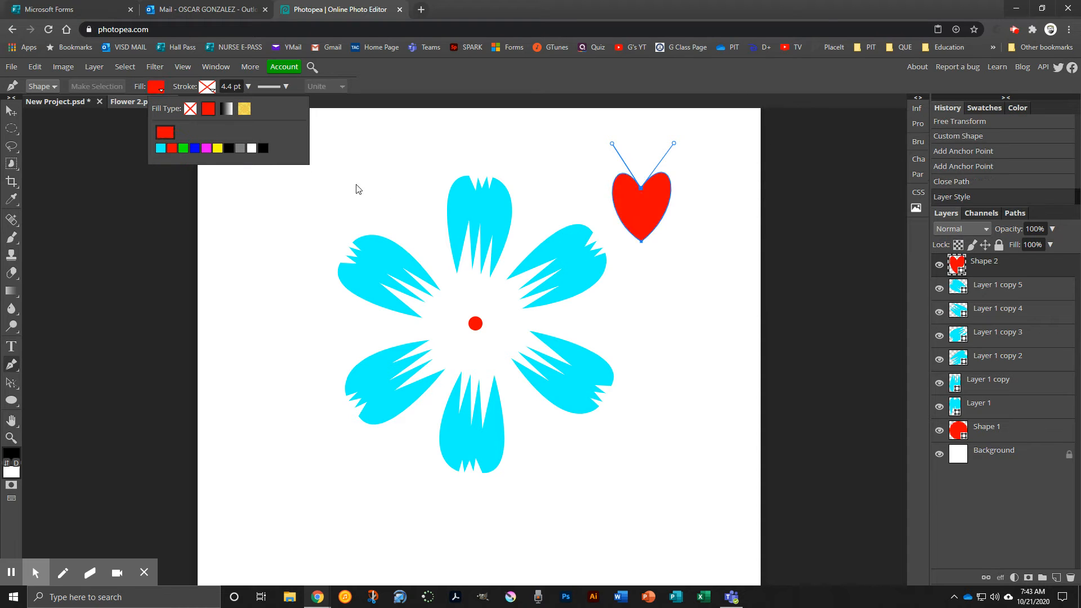
{"action": "left_click", "coordinate": [476, 86]}
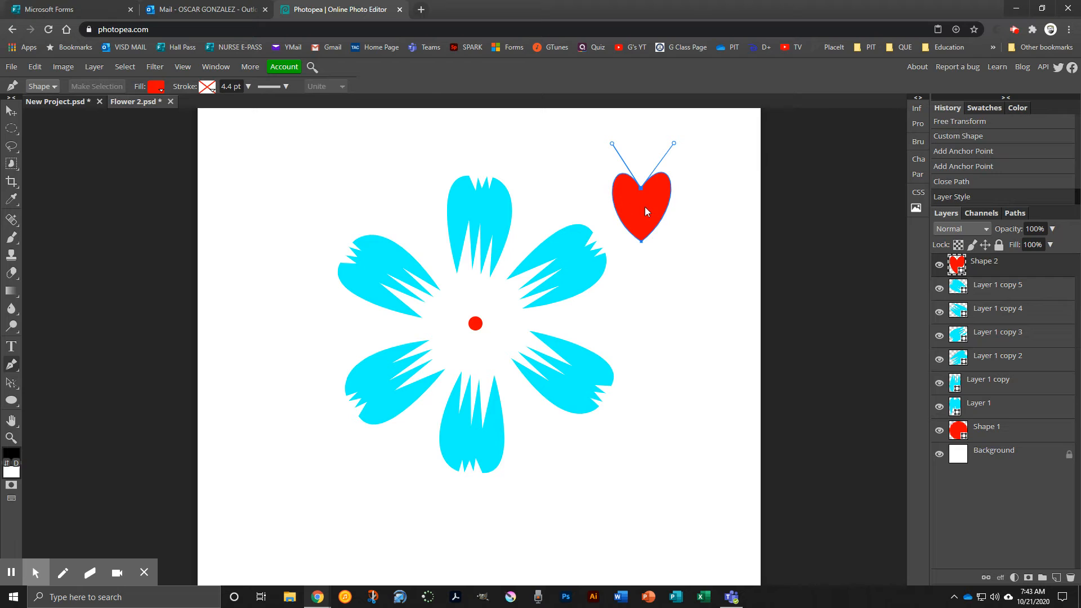
Move the heart towards the flower, then shrink and tilt it to fit the gap between the top and upper-right petals.
{"action": "key", "text": "v"}
{"action": "left_click_drag", "start_coordinate": [644, 208], "coordinate": [532, 211]}
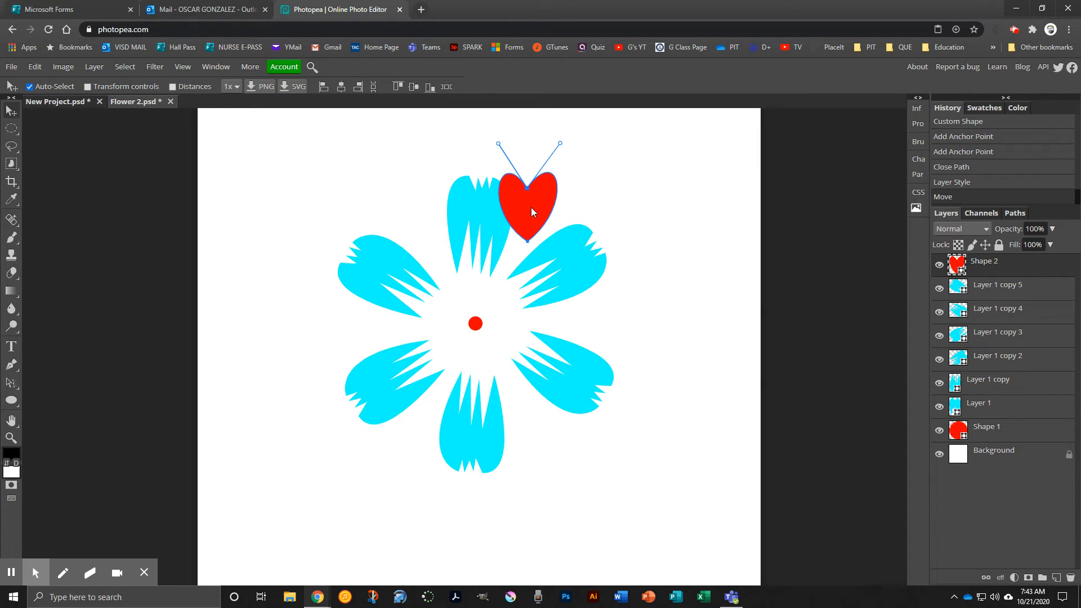
{"action": "key", "text": "ctrl+t"}
{"action": "left_click_drag", "start_coordinate": [568, 167], "coordinate": [556, 207]}
{"action": "key", "text": "Return"}
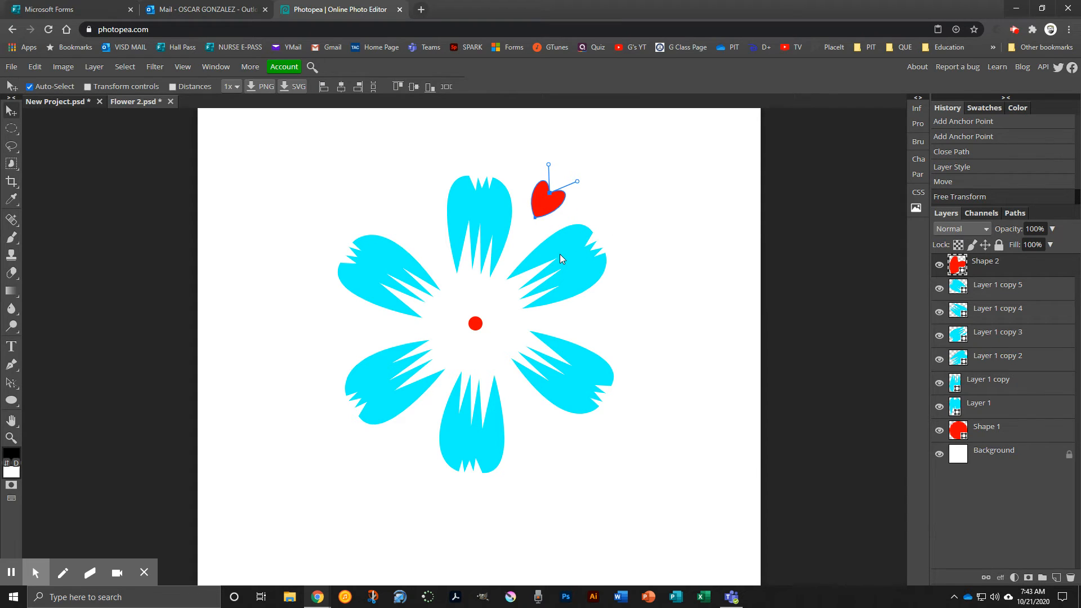
{"action": "key", "text": "ctrl+t"}
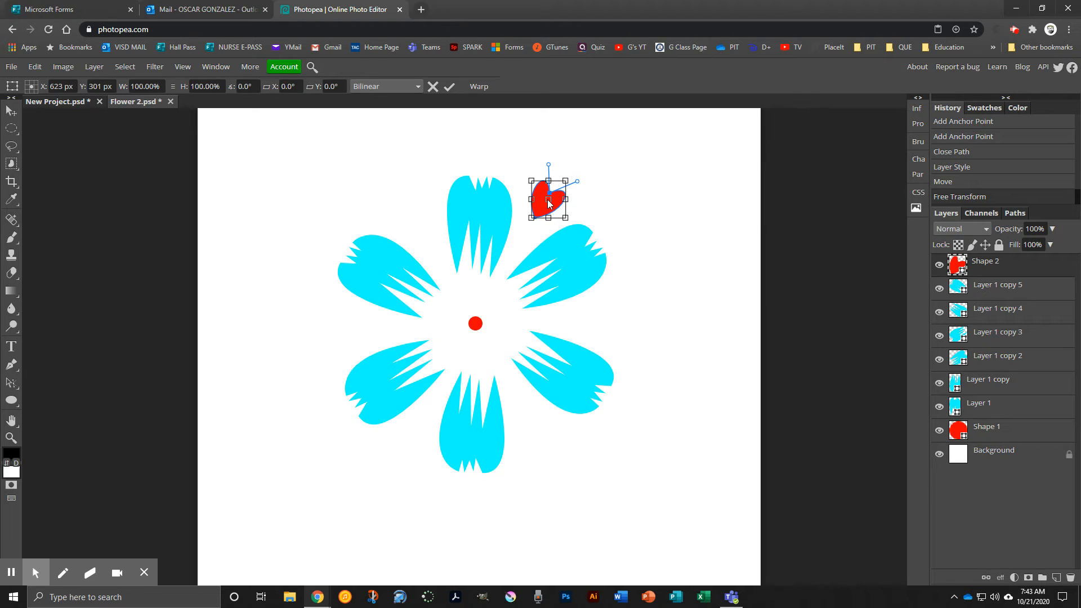
{"action": "key", "text": "Return"}
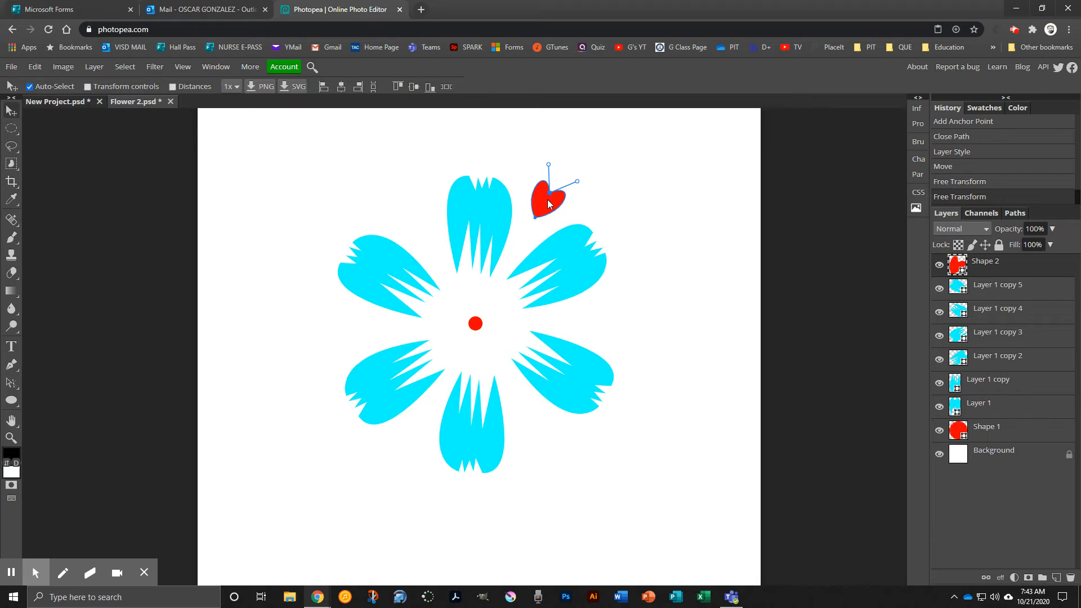
Duplicate the heart and rotate the copy about the red circle's centre to the opposite lower-left gap.
{"action": "key", "text": "ctrl+j"}
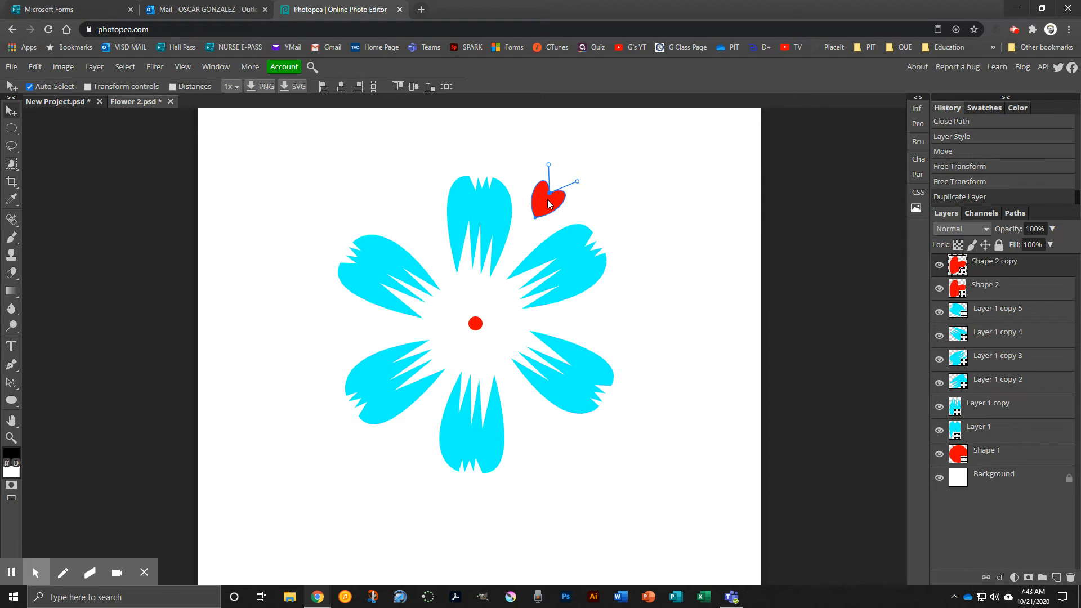
{"action": "key", "text": "ctrl+t"}
{"action": "left_click_drag", "start_coordinate": [549, 200], "coordinate": [476, 324]}
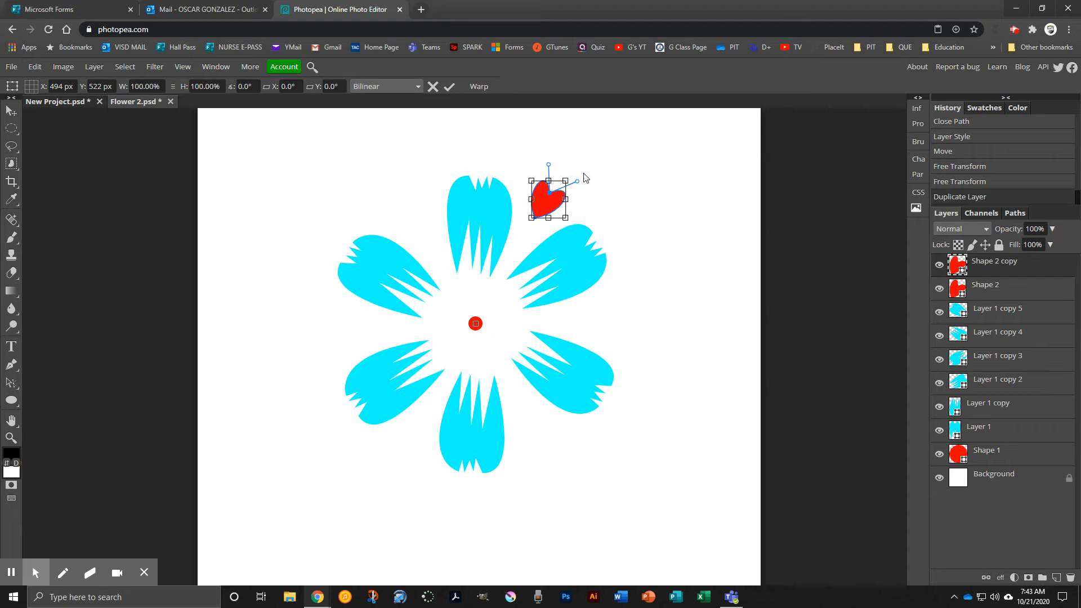
{"action": "left_click_drag", "start_coordinate": [578, 189], "coordinate": [403, 447]}
{"action": "key", "text": "Return"}
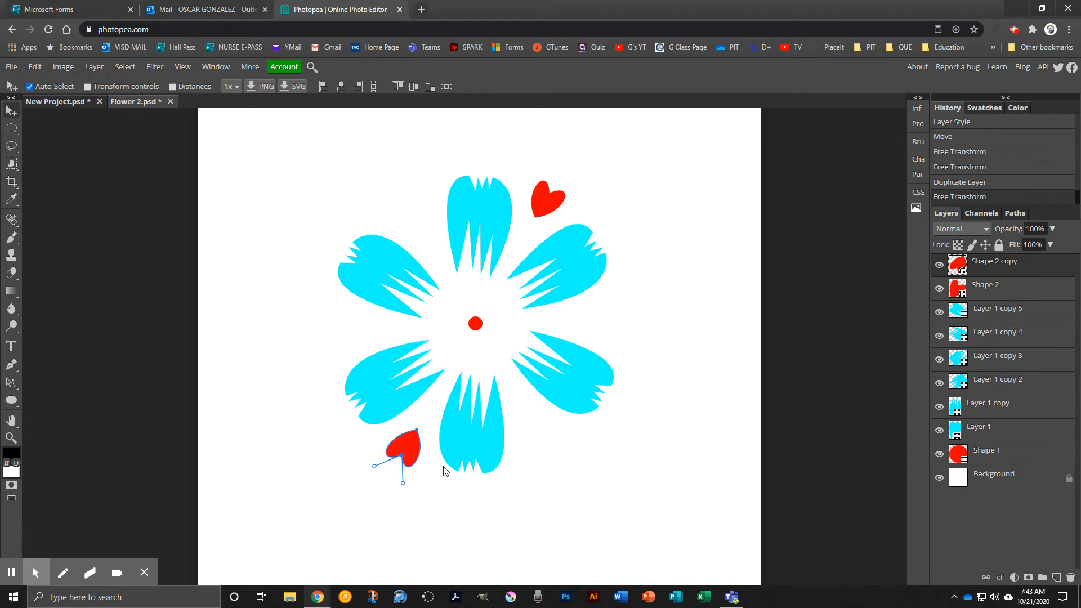
Duplicate both heart layers together and rotate the new pair about the centre into the gaps on the flower's left and right sides.
{"action": "left_click", "coordinate": [1009, 288]}
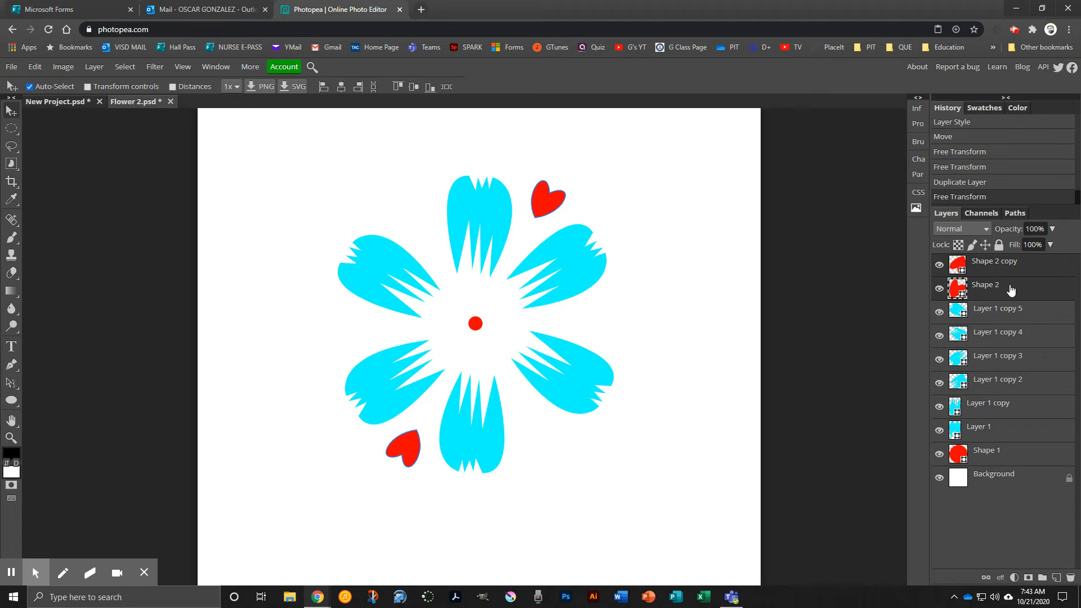
{"action": "key", "text": "ctrl+j"}
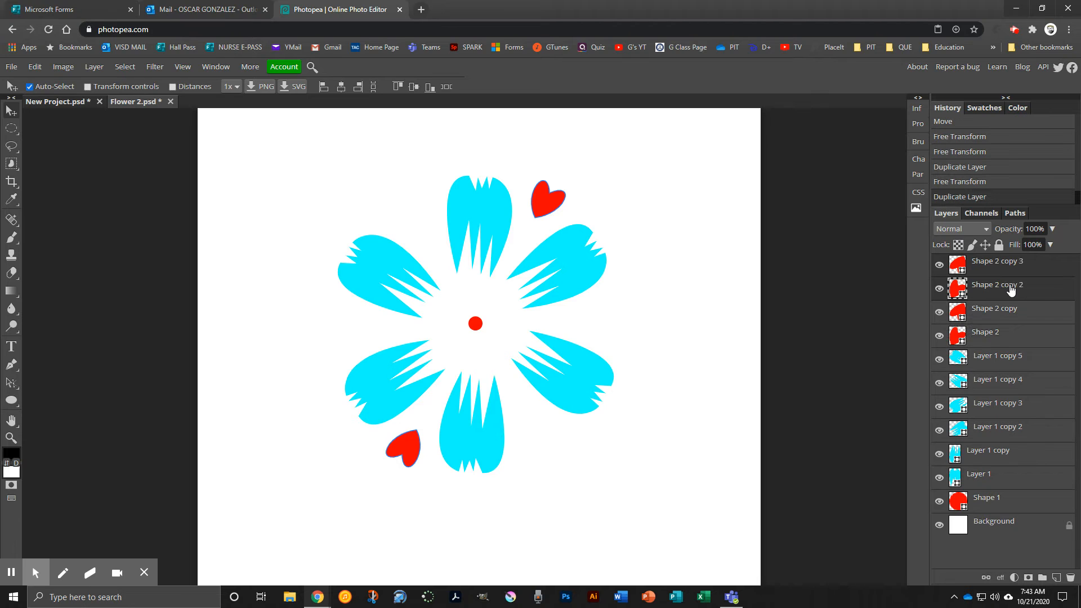
{"action": "key", "text": "ctrl+t"}
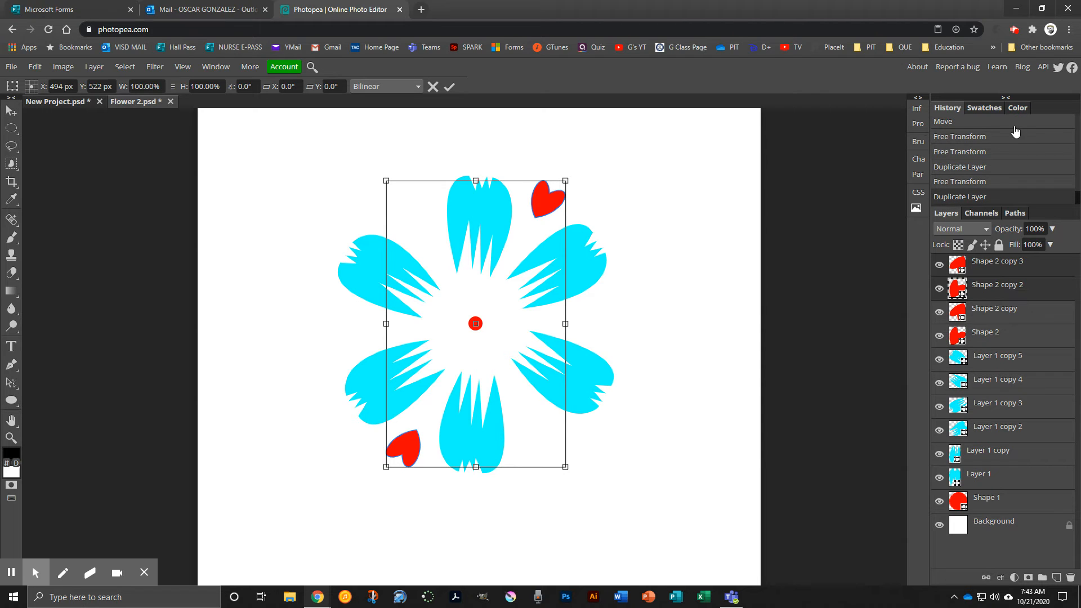
{"action": "left_click_drag", "start_coordinate": [577, 180], "coordinate": [700, 345]}
{"action": "left_click", "coordinate": [449, 86]}
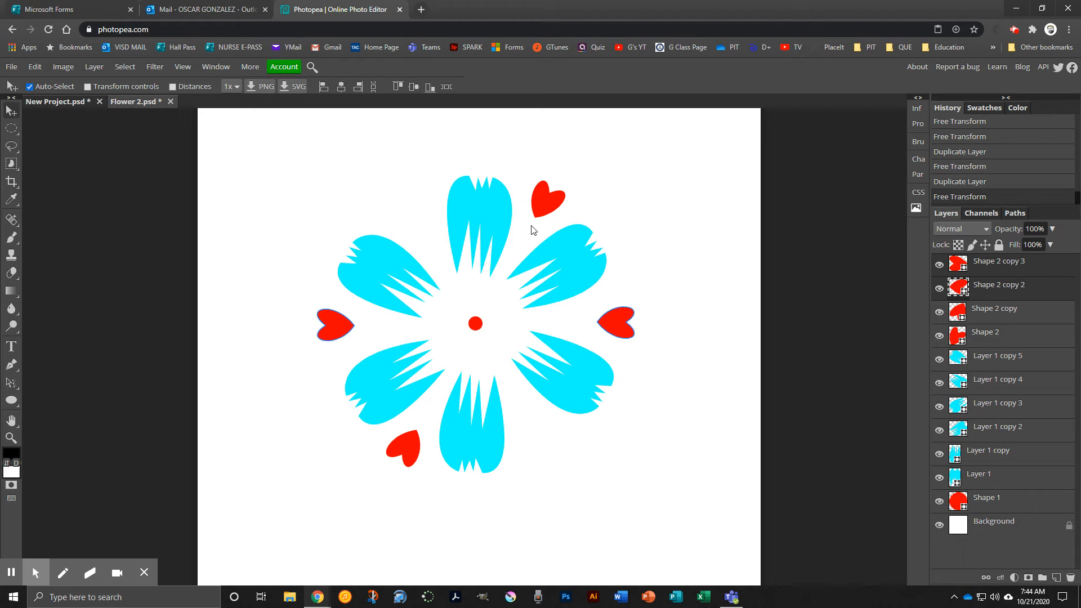
Duplicate the horizontal heart pair and rotate the copies about the centre into the remaining upper-left and lower-right gaps.
{"action": "key", "text": "ctrl+j"}
{"action": "key", "text": "ctrl+t"}
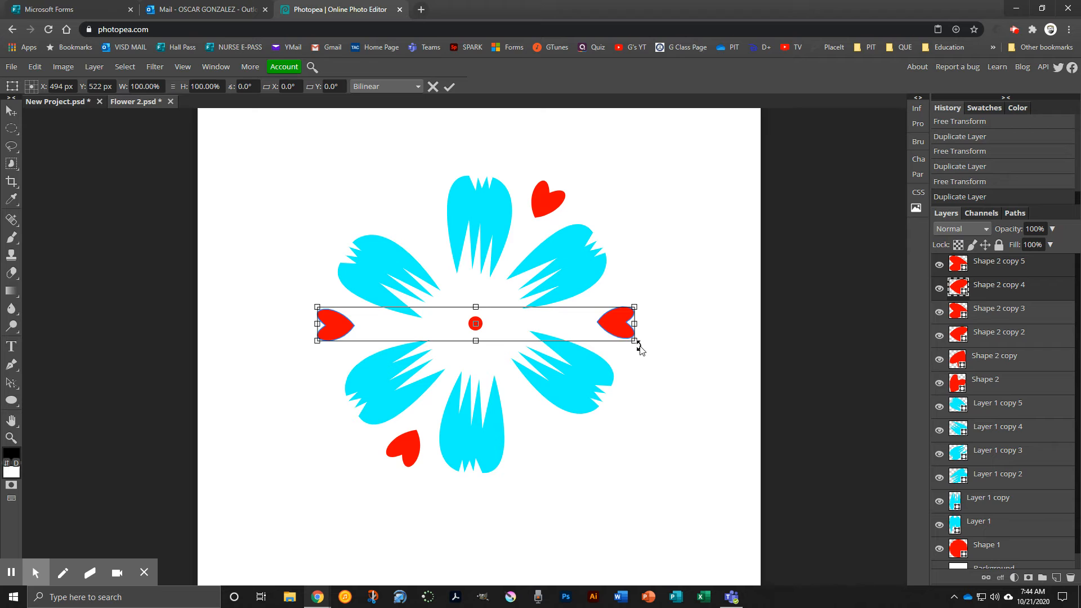
{"action": "left_click_drag", "start_coordinate": [641, 353], "coordinate": [534, 472]}
{"action": "left_click", "coordinate": [449, 87]}
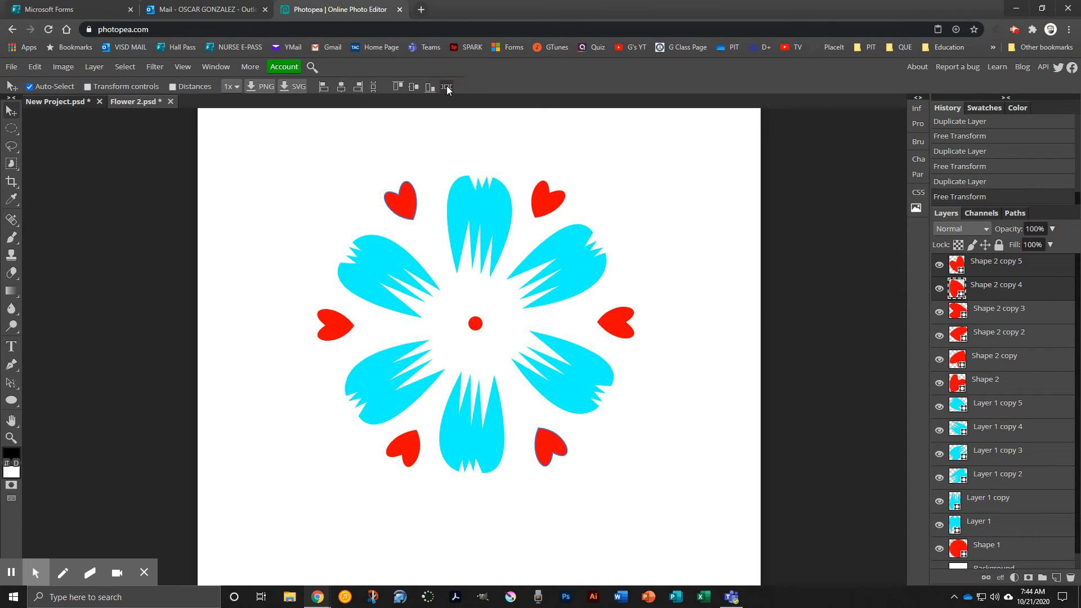
Scale the red centre circle, Shape 1, up proportionally to 608.44% around its centre.
{"action": "left_click", "coordinate": [474, 327]}
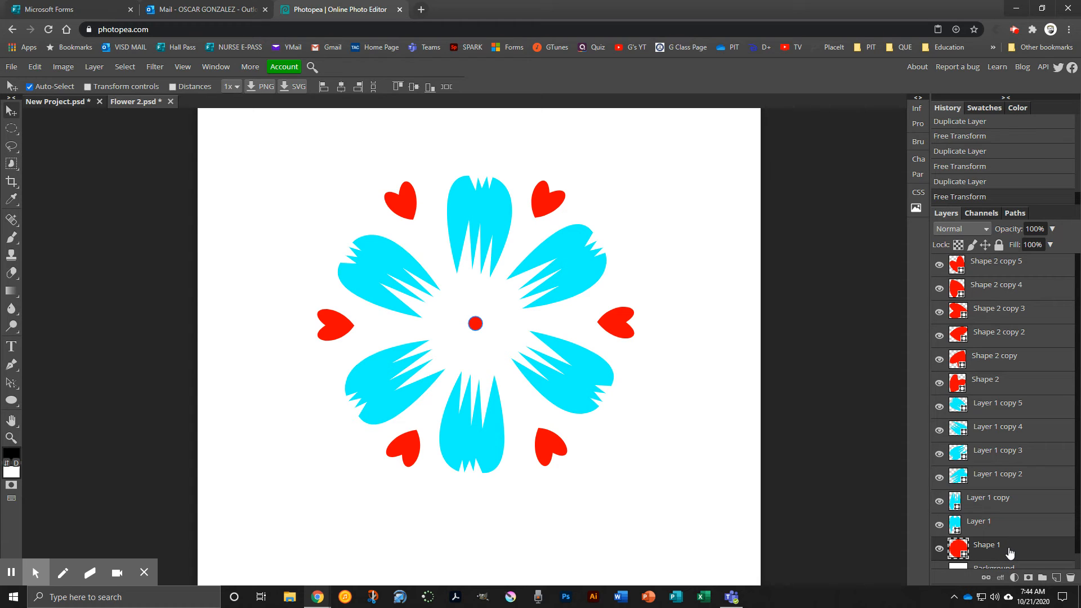
{"action": "key", "text": "ctrl+t"}
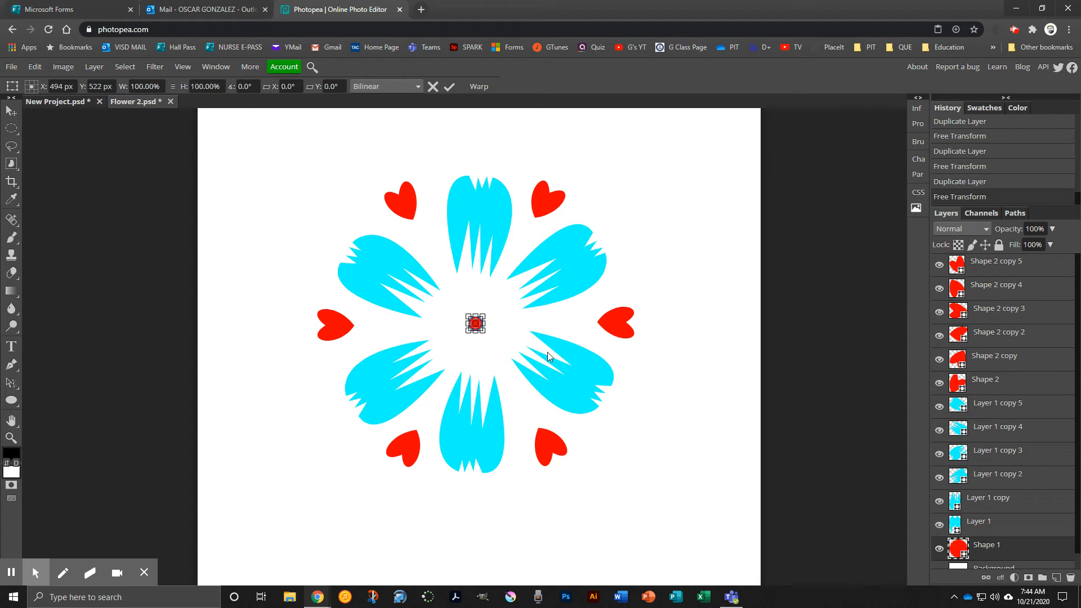
{"action": "left_click_drag", "start_coordinate": [486, 333], "coordinate": [518, 366]}
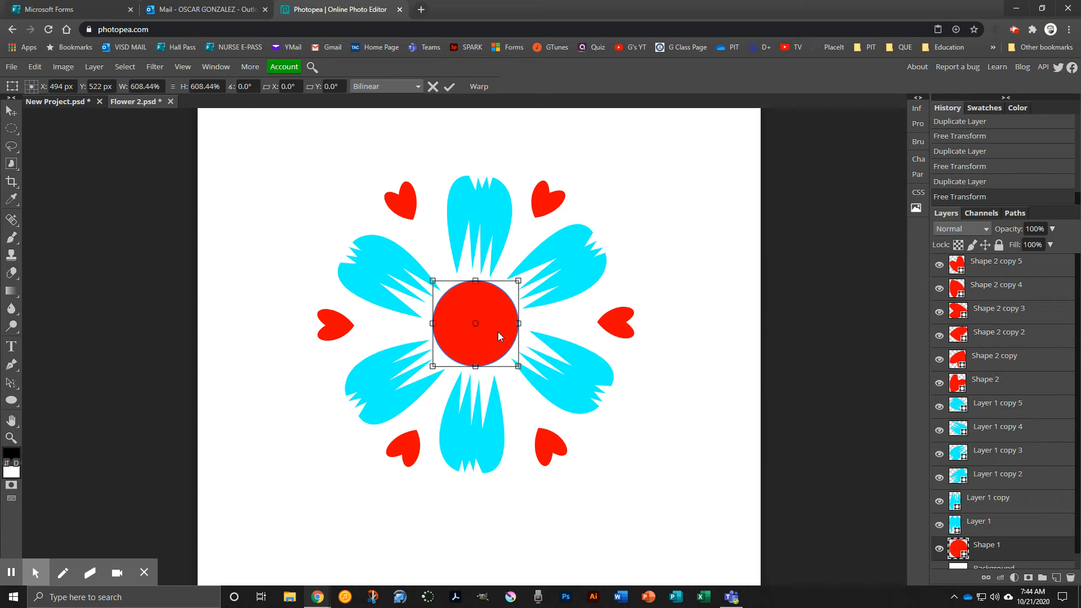
{"action": "key", "text": "Return"}
Change the centre circle's fill colour to magenta.
{"action": "left_click", "coordinate": [10, 402]}
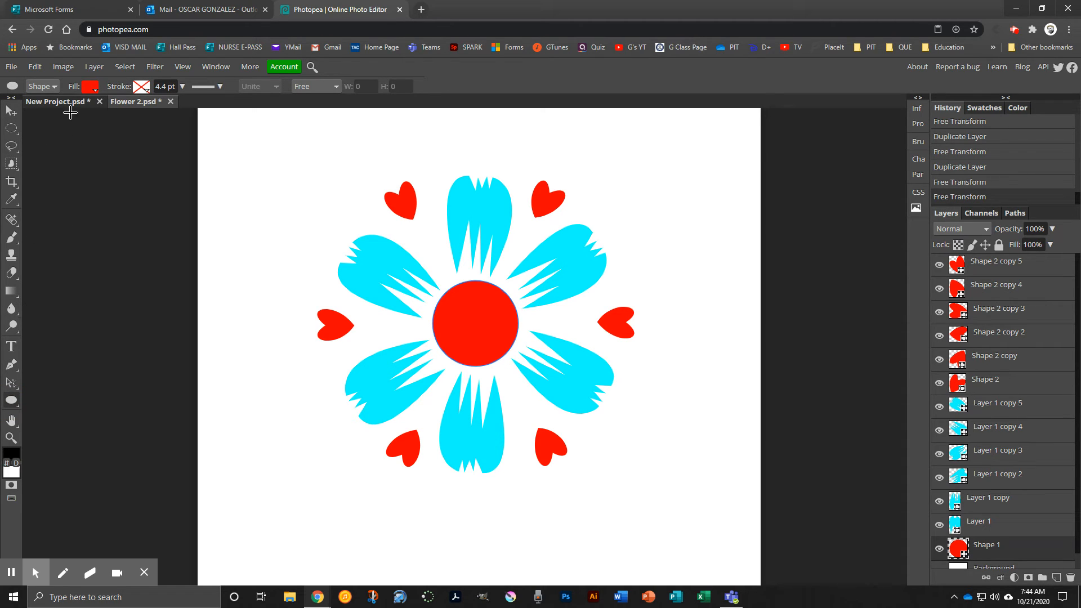
{"action": "left_click", "coordinate": [91, 87]}
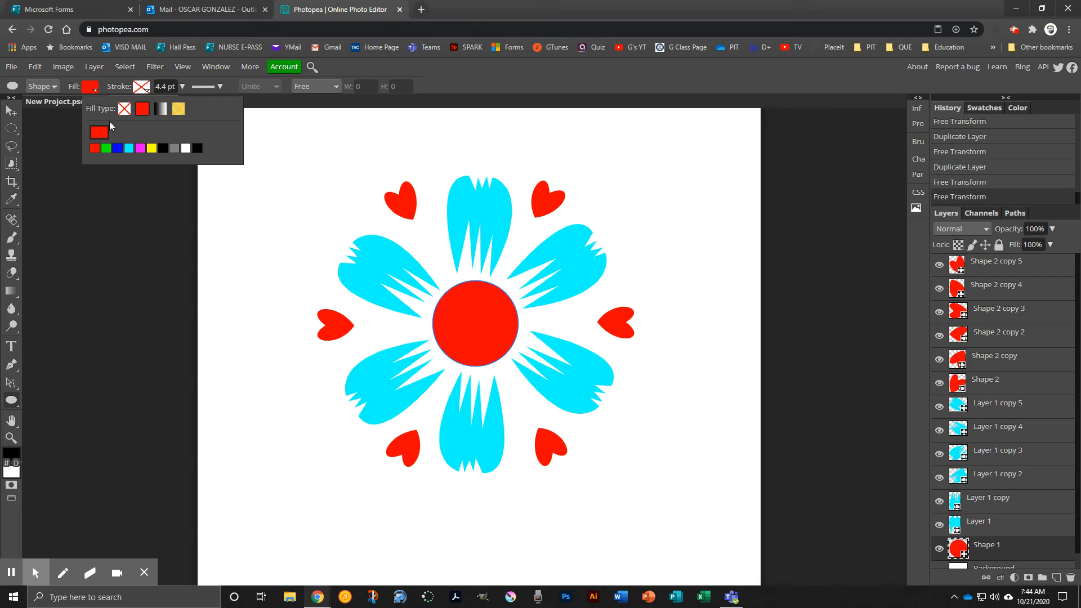
{"action": "left_click", "coordinate": [140, 150]}
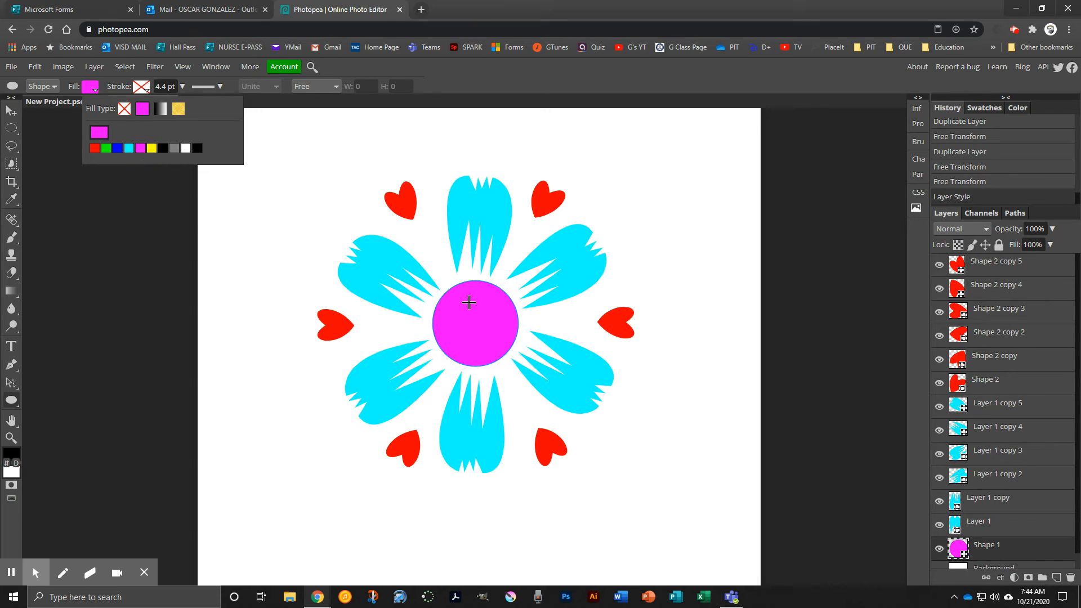
{"action": "left_click", "coordinate": [550, 86]}
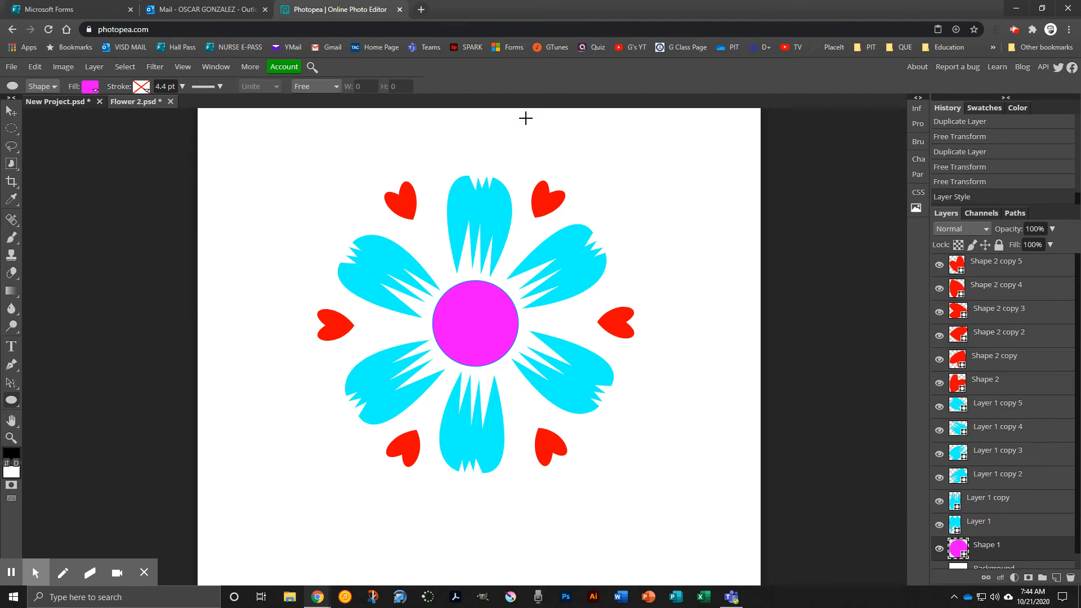
{"action": "key", "text": "ctrl+minus"}
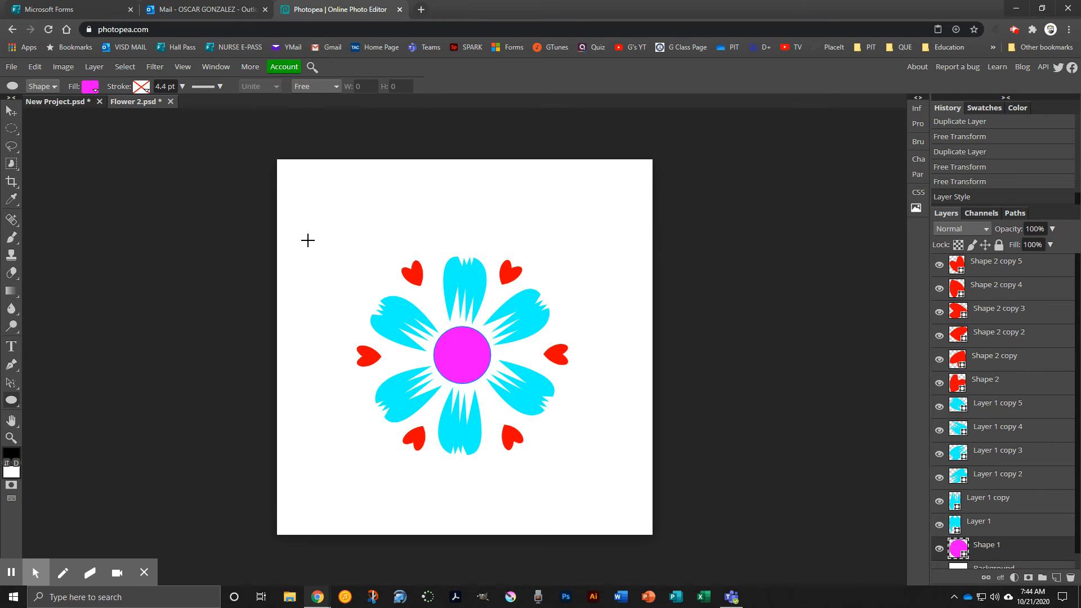
Select all the petal, heart and centre circle layers and scale the whole flower down proportionally to 50.59% around its centre.
{"action": "key", "text": "v"}
{"action": "left_click_drag", "start_coordinate": [298, 208], "coordinate": [650, 518]}
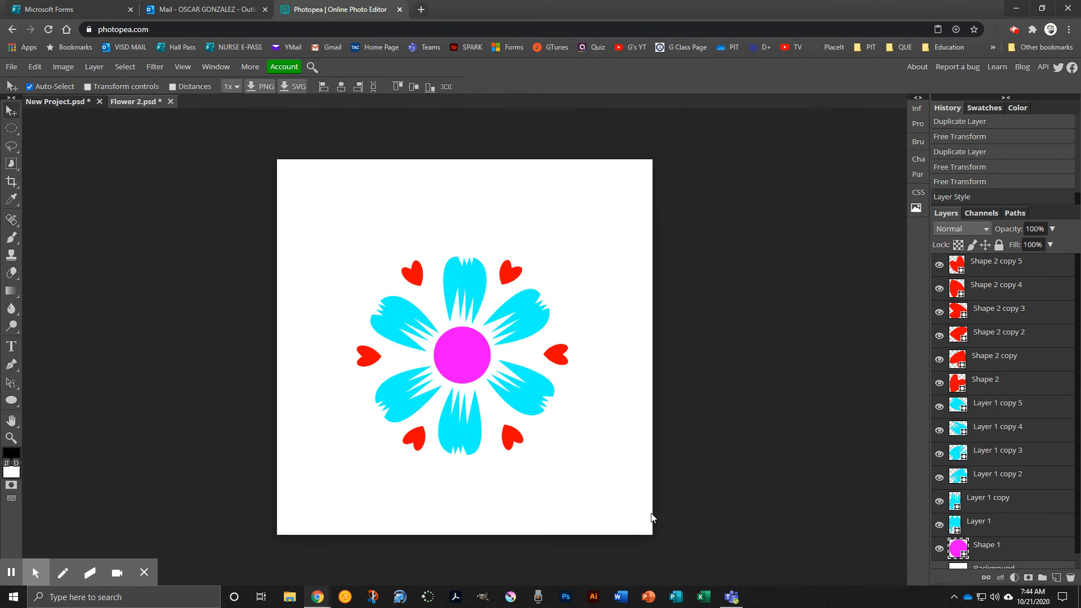
{"action": "key", "text": "ctrl+t"}
{"action": "left_click_drag", "start_coordinate": [569, 455], "coordinate": [516, 406]}
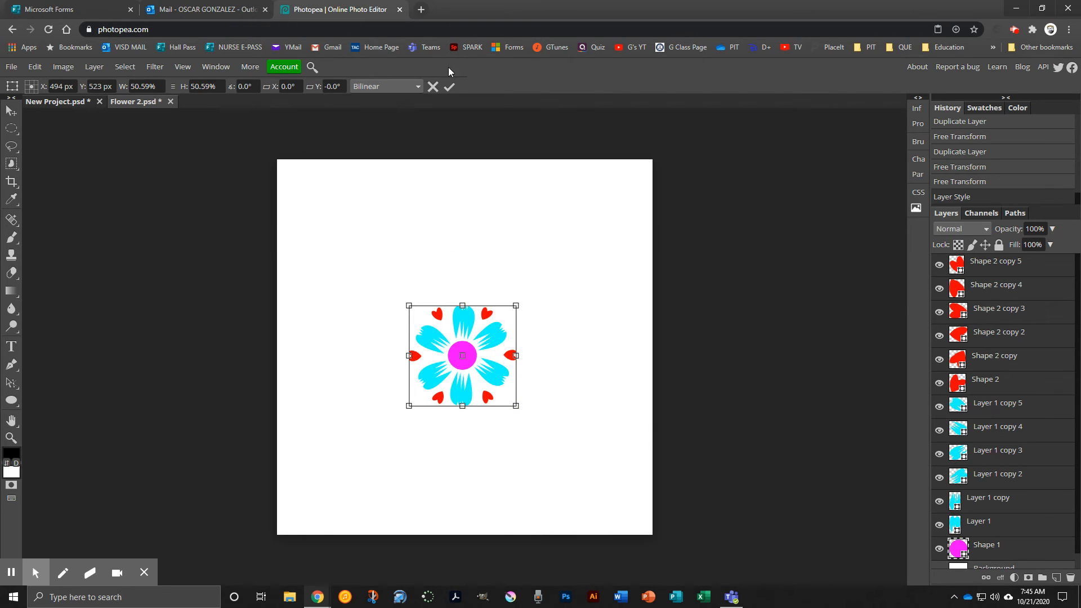
{"action": "left_click", "coordinate": [448, 86]}
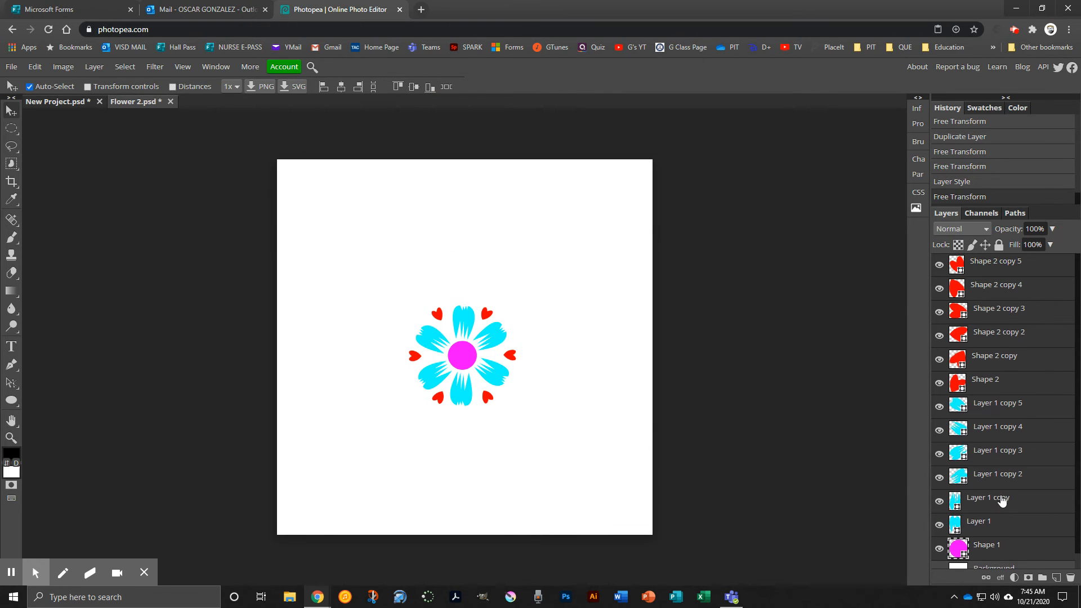
Draw a closed teardrop shape around the flower with the Pen tool, directly above the Background layer, with its tip towards the upper left.
{"action": "scroll", "coordinate": [991, 502], "scroll_direction": "down", "scroll_amount": 1}
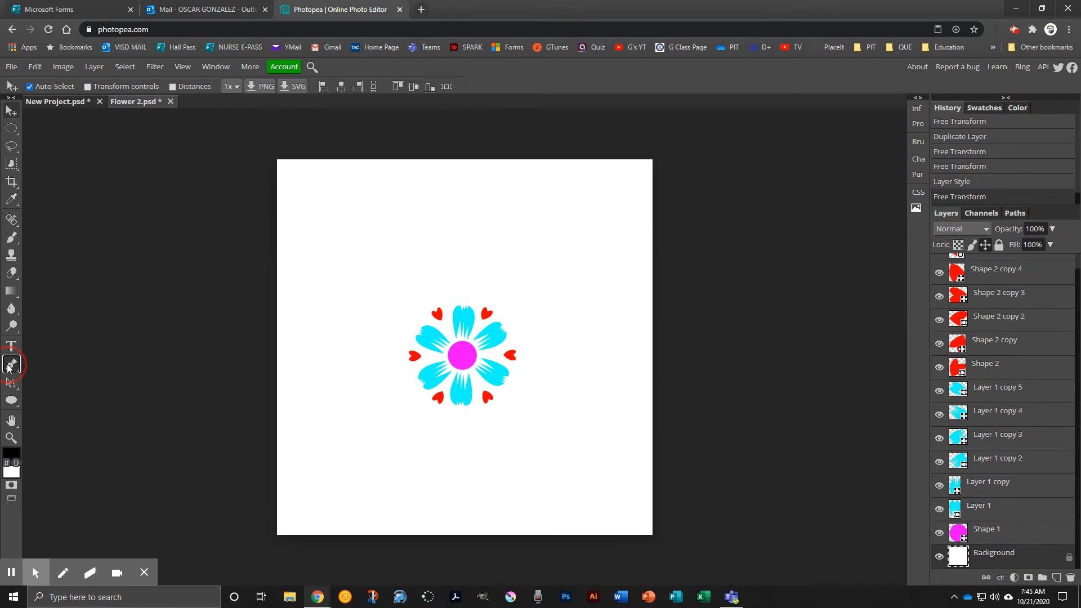
{"action": "left_click", "coordinate": [11, 364]}
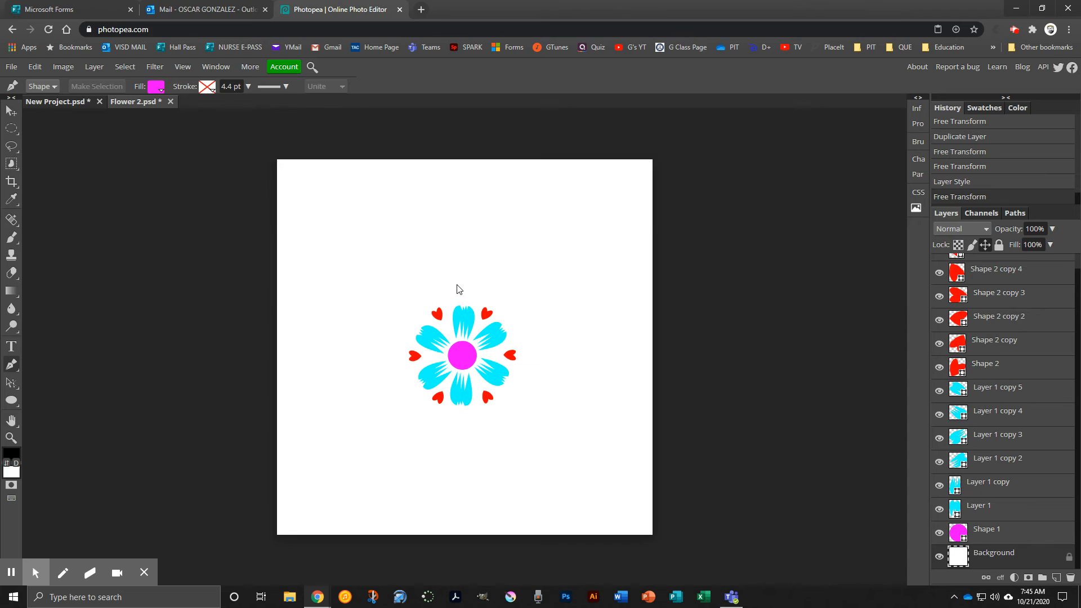
{"action": "left_click_drag", "start_coordinate": [462, 289], "coordinate": [426, 289]}
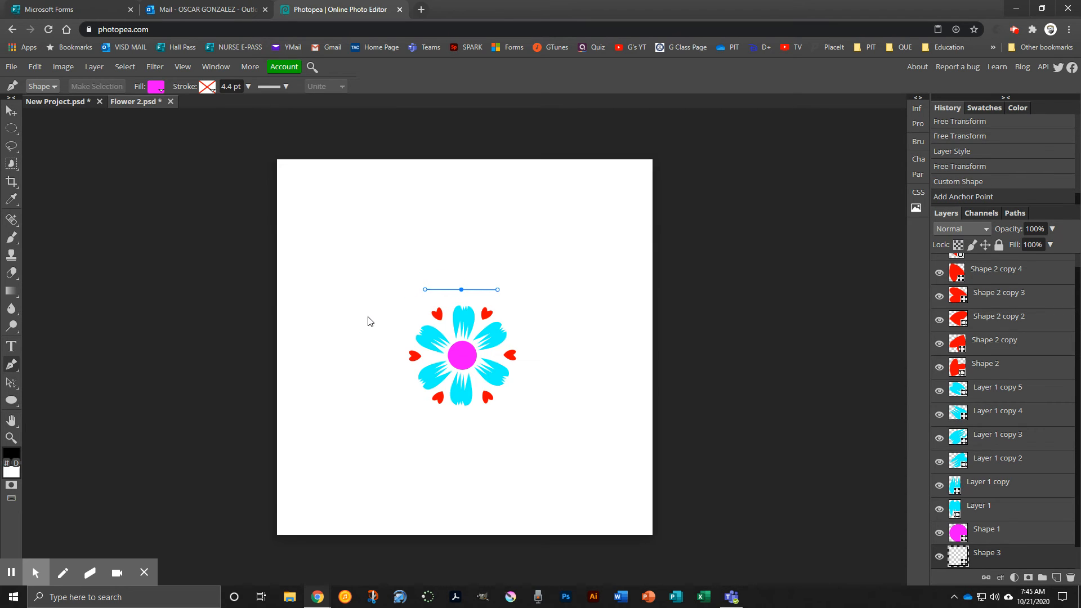
{"action": "left_click_drag", "start_coordinate": [368, 319], "coordinate": [379, 355]}
{"action": "left_click_drag", "start_coordinate": [474, 424], "coordinate": [532, 424]}
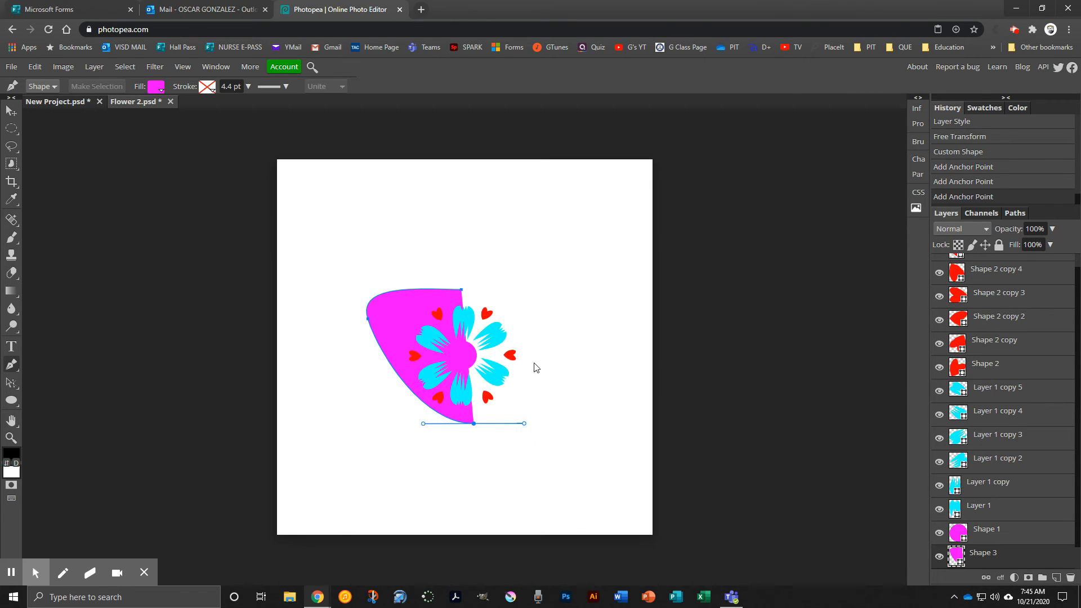
{"action": "left_click_drag", "start_coordinate": [542, 358], "coordinate": [542, 343]}
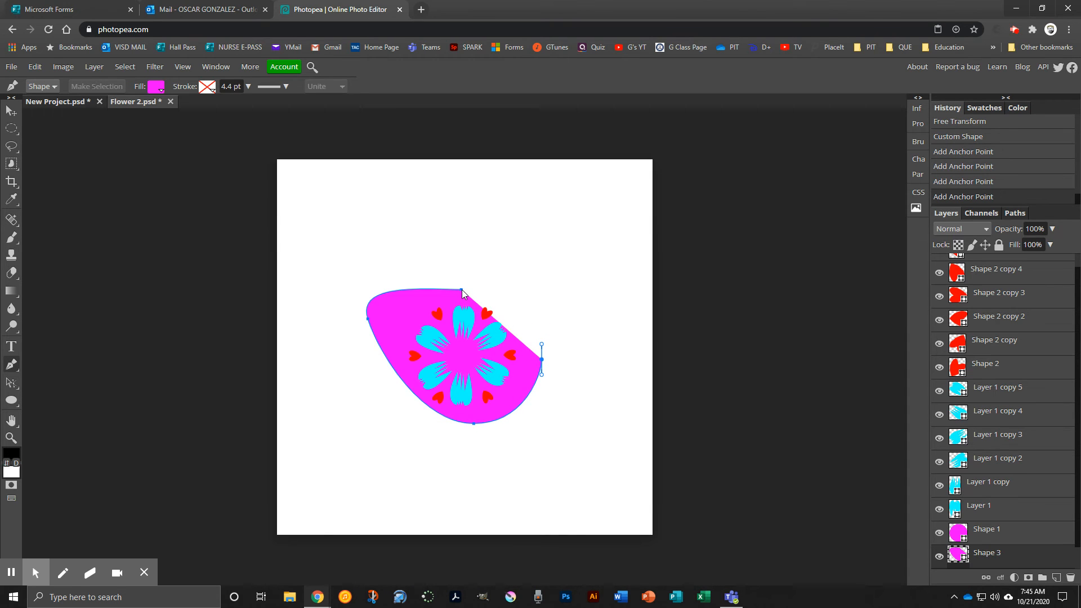
{"action": "left_click_drag", "start_coordinate": [461, 288], "coordinate": [390, 288]}
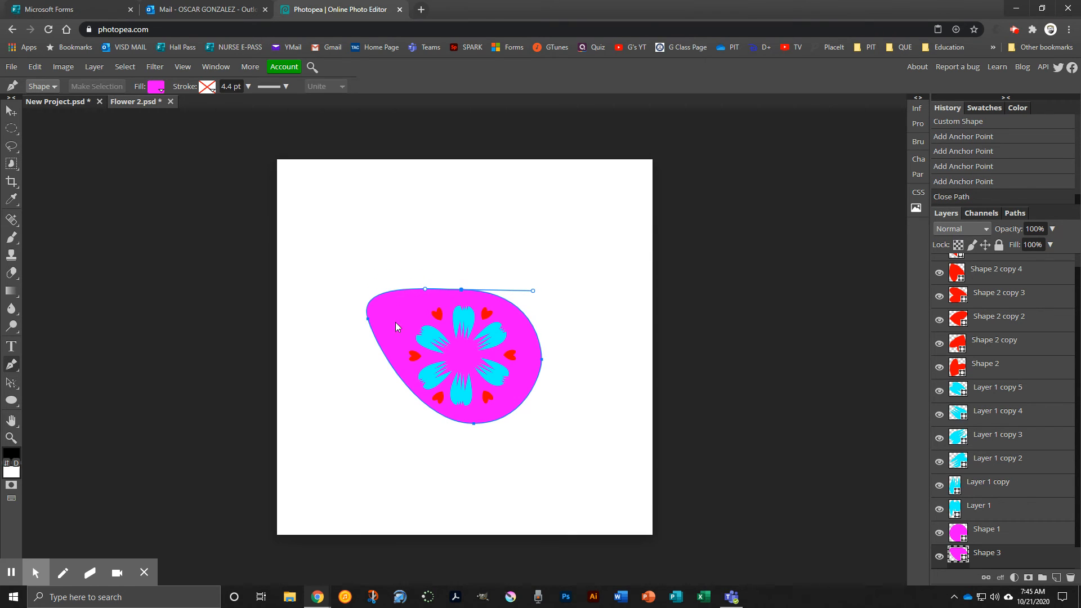
Change the teardrop shape's fill colour to black and undo the stray anchor point.
{"action": "left_click", "coordinate": [156, 86]}
{"action": "left_click", "coordinate": [262, 149]}
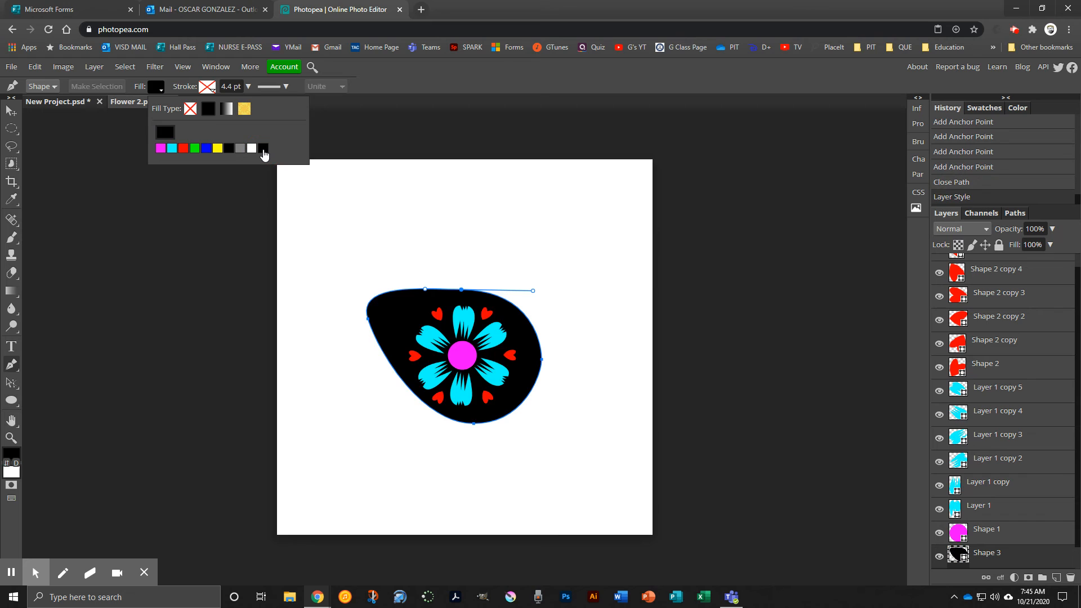
{"action": "left_click", "coordinate": [400, 307]}
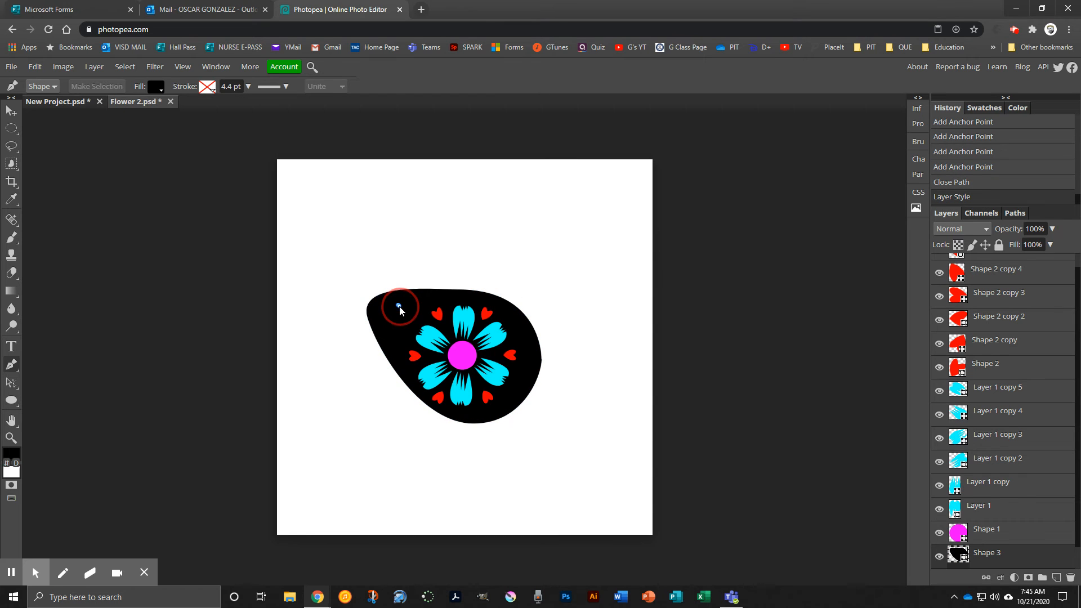
{"action": "key", "text": "ctrl+z"}
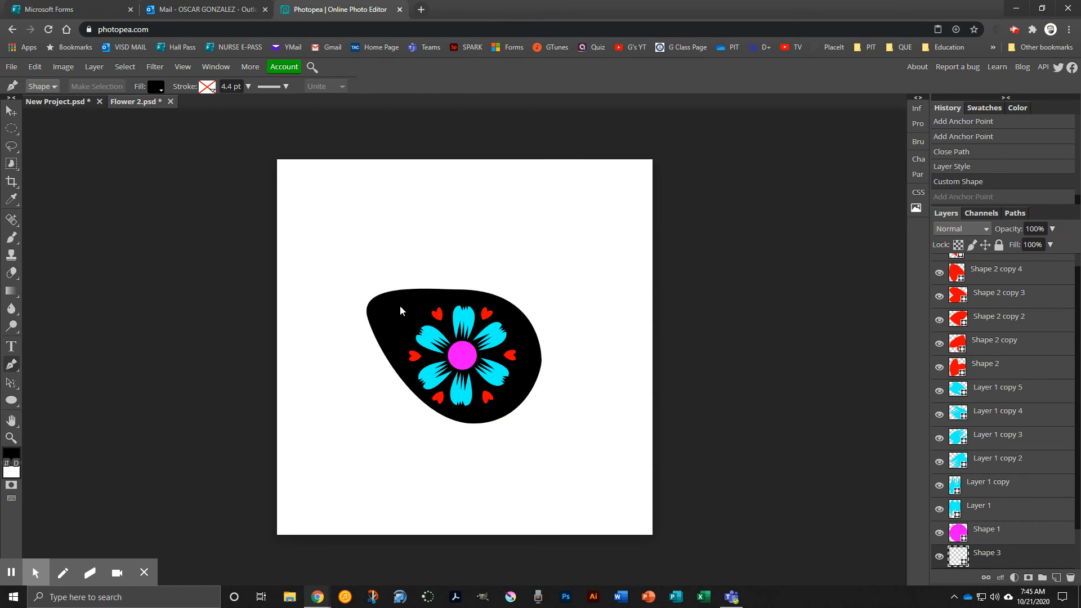
Nudge the black teardrop slightly down and to the right, and duplicate its layer.
{"action": "key", "text": "v"}
{"action": "left_click_drag", "start_coordinate": [399, 312], "coordinate": [403, 315]}
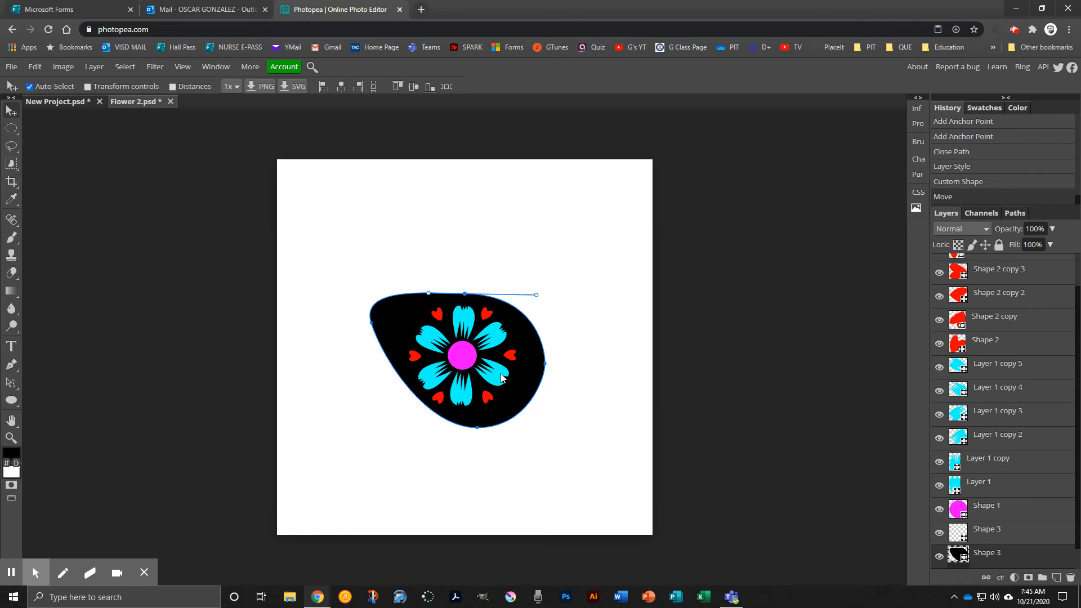
{"action": "key", "text": "ctrl+j"}
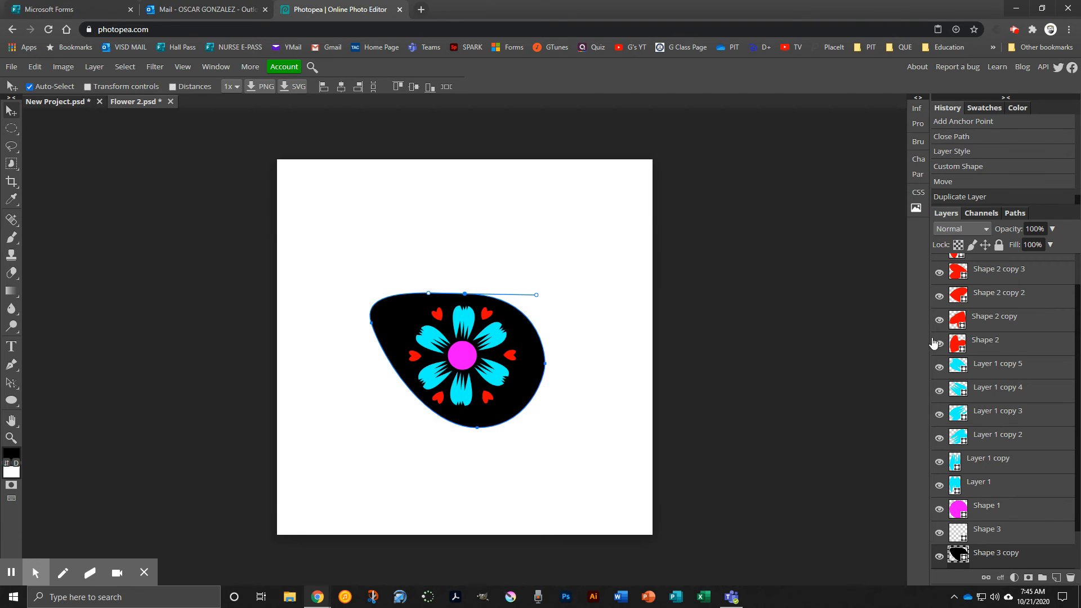
Give the lower black teardrop, the Shape 3 layer just above Background, a solid red stroke.
{"action": "scroll", "coordinate": [968, 479], "scroll_direction": "down", "scroll_amount": 2}
{"action": "left_click", "coordinate": [984, 529]}
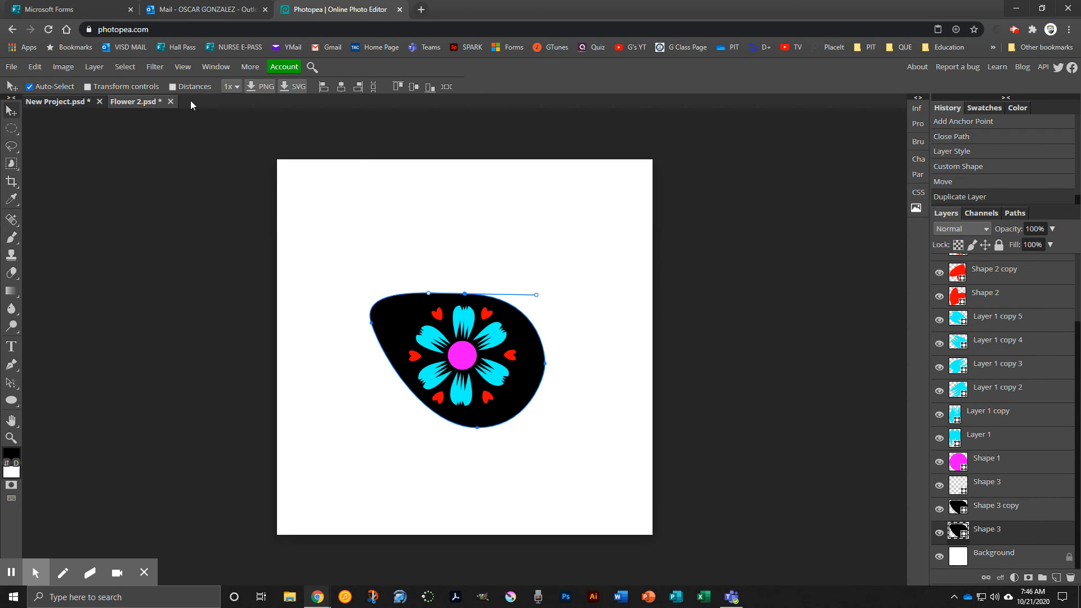
{"action": "left_click", "coordinate": [11, 402]}
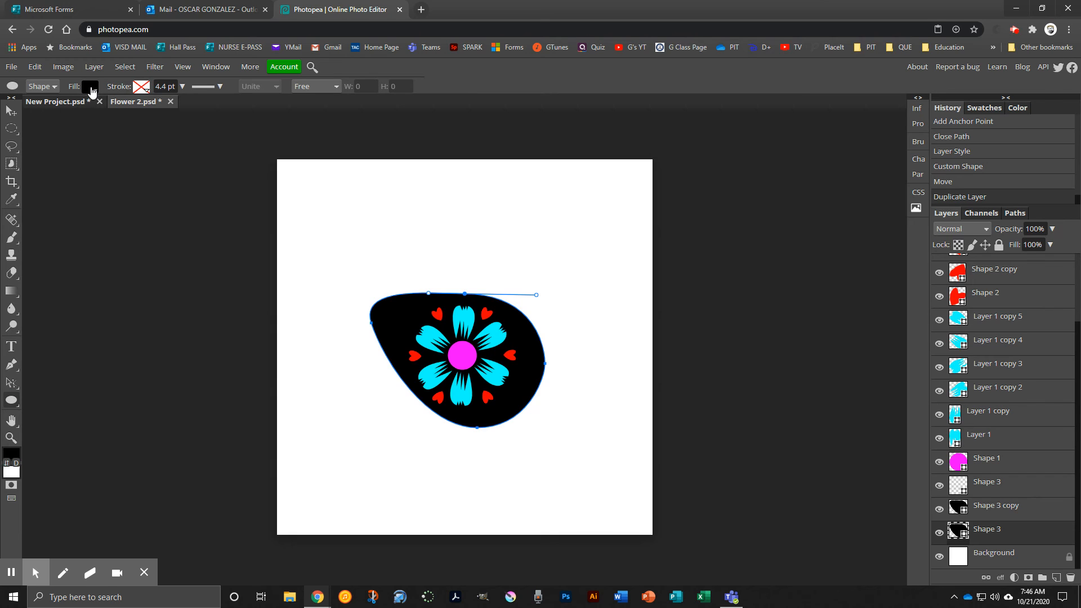
{"action": "left_click", "coordinate": [141, 87]}
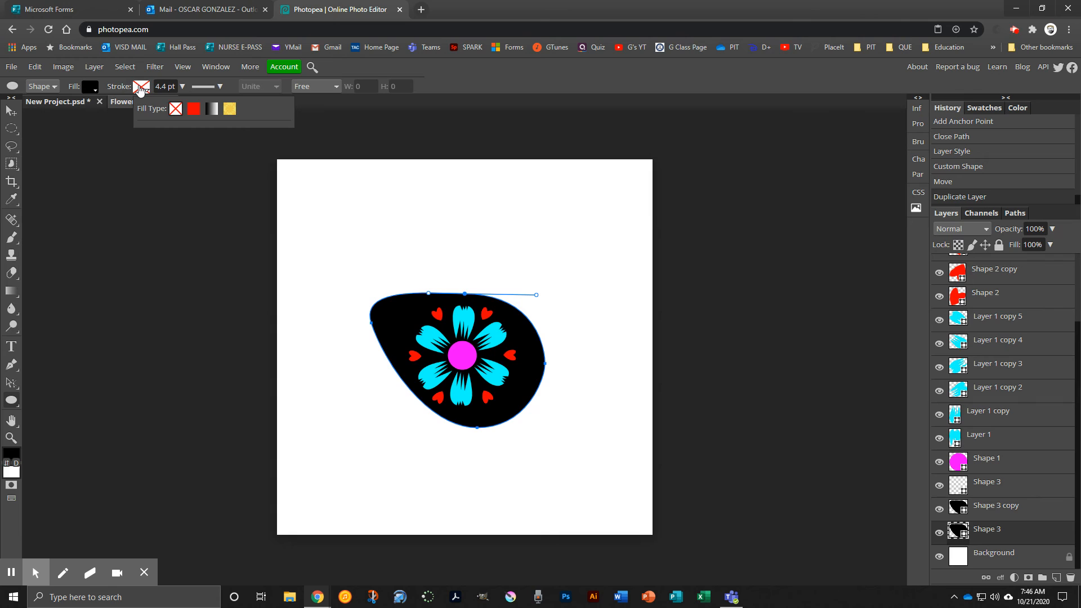
{"action": "left_click", "coordinate": [192, 109]}
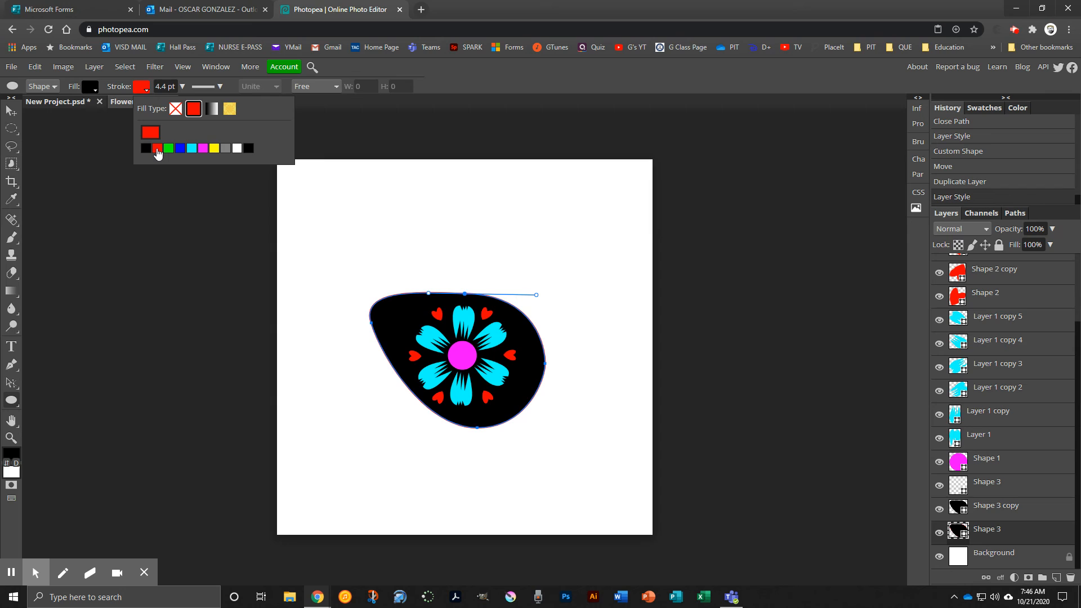
{"action": "left_click", "coordinate": [157, 149]}
Make the teardrop's red stroke dotted and increase its width to 48 pt.
{"action": "left_click", "coordinate": [211, 88]}
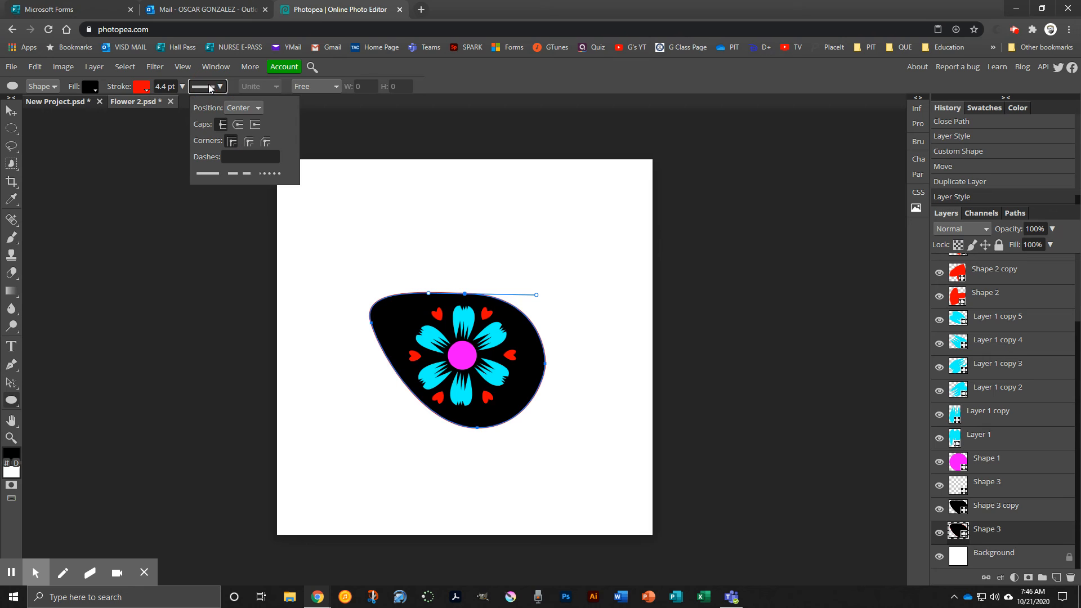
{"action": "left_click", "coordinate": [275, 174]}
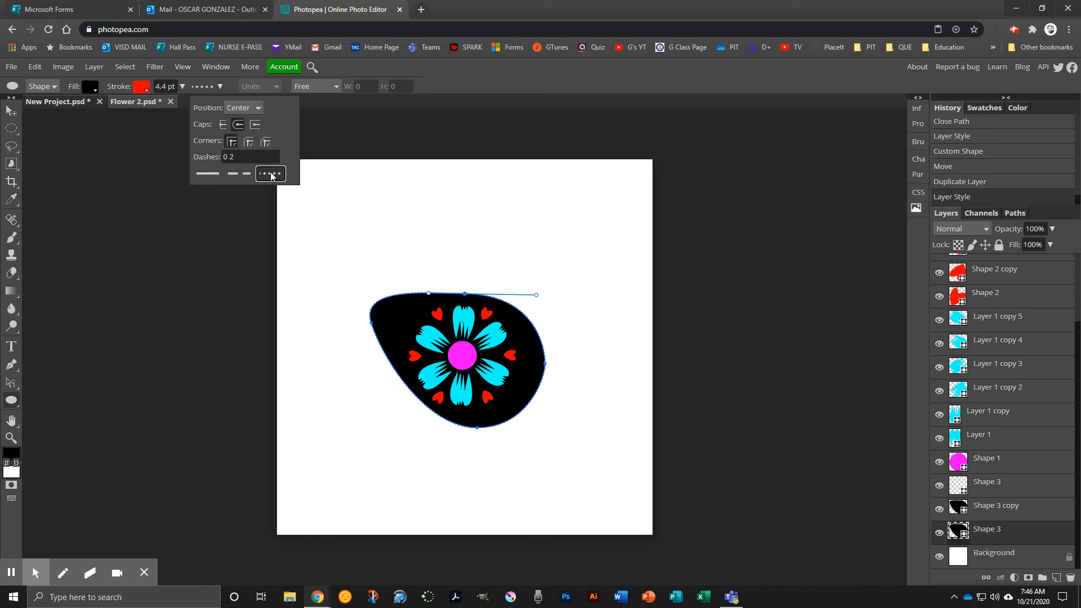
{"action": "left_click", "coordinate": [223, 88]}
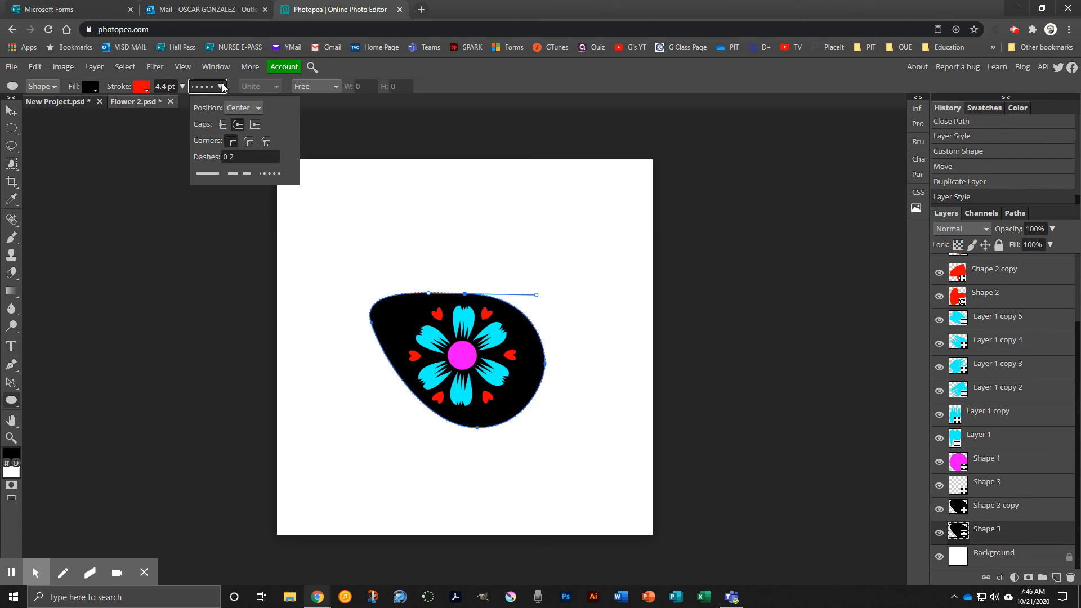
{"action": "left_click", "coordinate": [178, 88]}
{"action": "left_click_drag", "start_coordinate": [168, 104], "coordinate": [173, 107]}
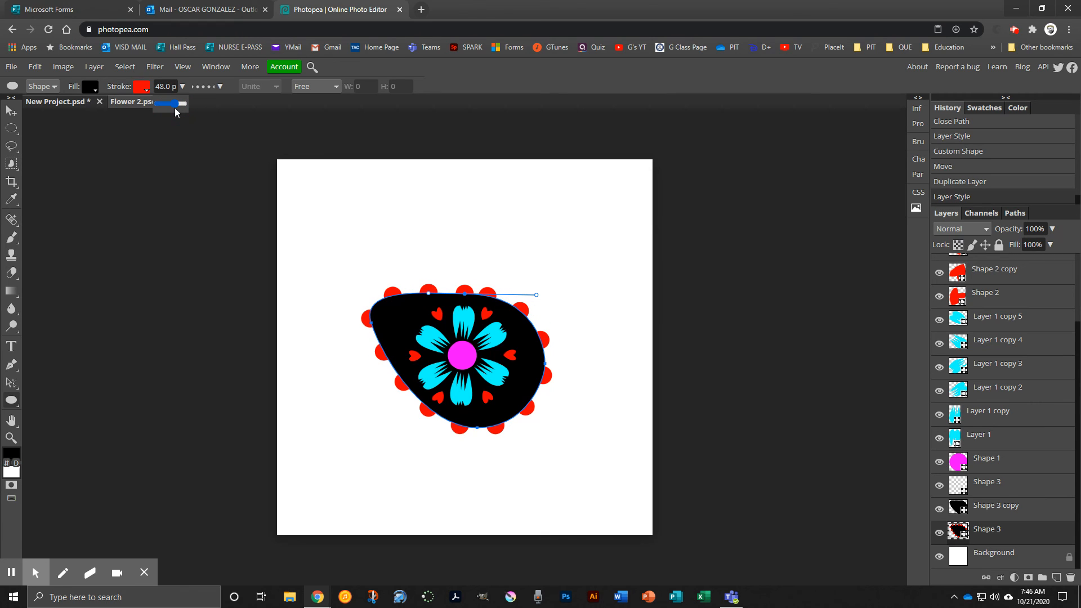
Group all layers except Background into one folder and name it Left Eye.
{"action": "left_click", "coordinate": [11, 110]}
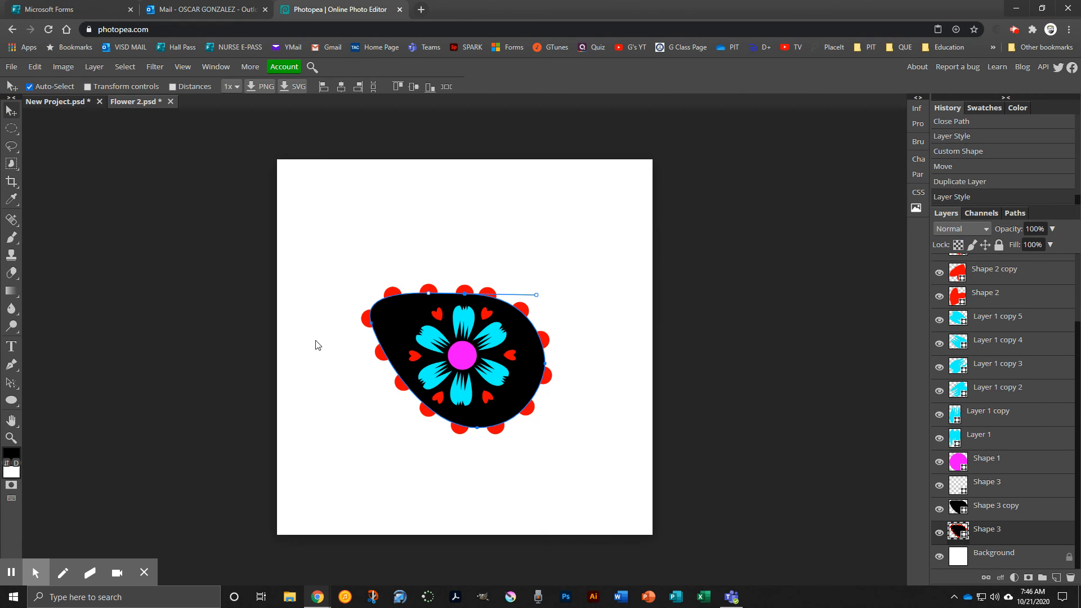
{"action": "left_click", "coordinate": [312, 250]}
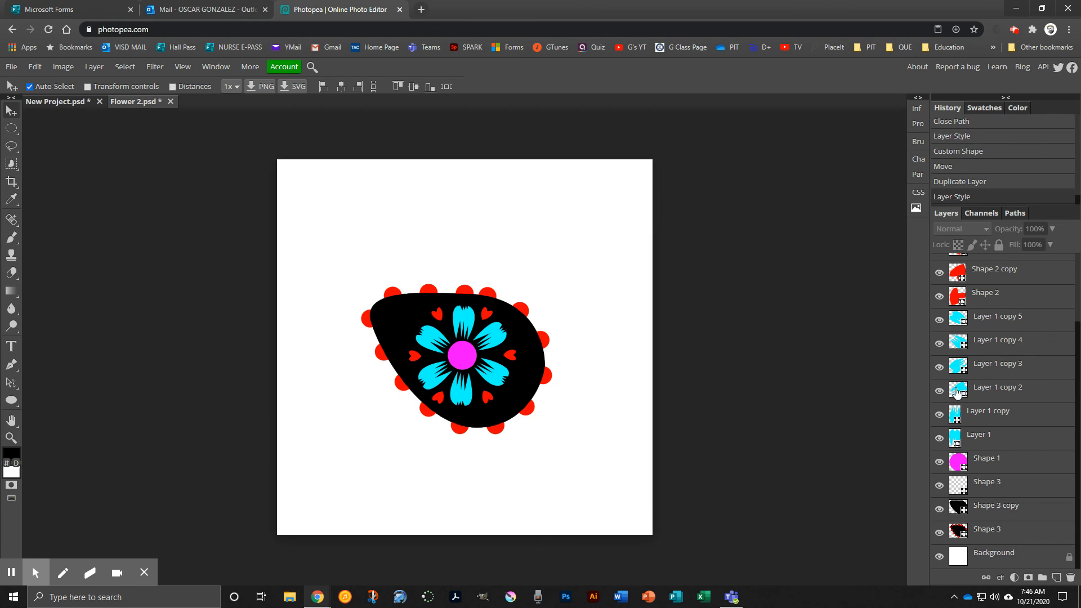
{"action": "left_click", "coordinate": [1038, 538]}
{"action": "scroll", "coordinate": [1009, 514], "scroll_direction": "up", "scroll_amount": 2}
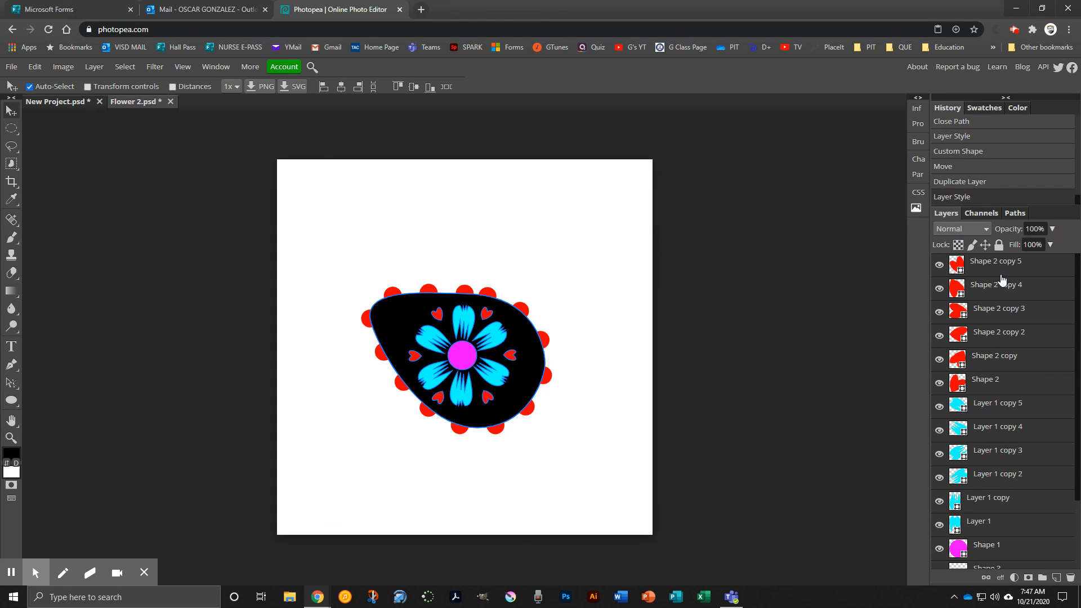
{"action": "key", "text": "ctrl+g"}
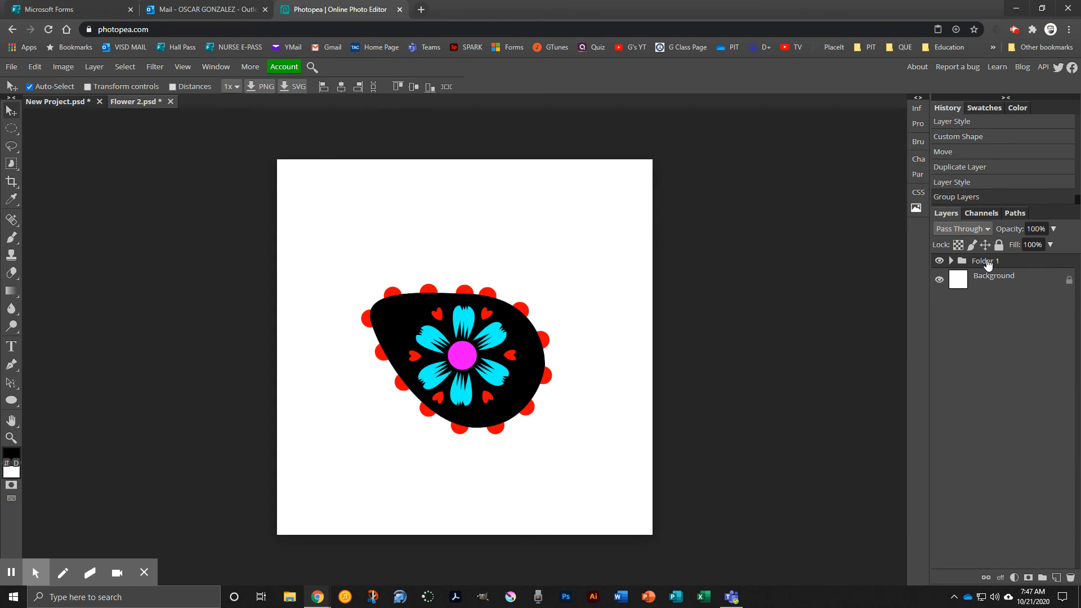
{"action": "double_click", "coordinate": [987, 262]}
{"action": "type", "text": "Left Eye"}
{"action": "key", "text": "Return"}
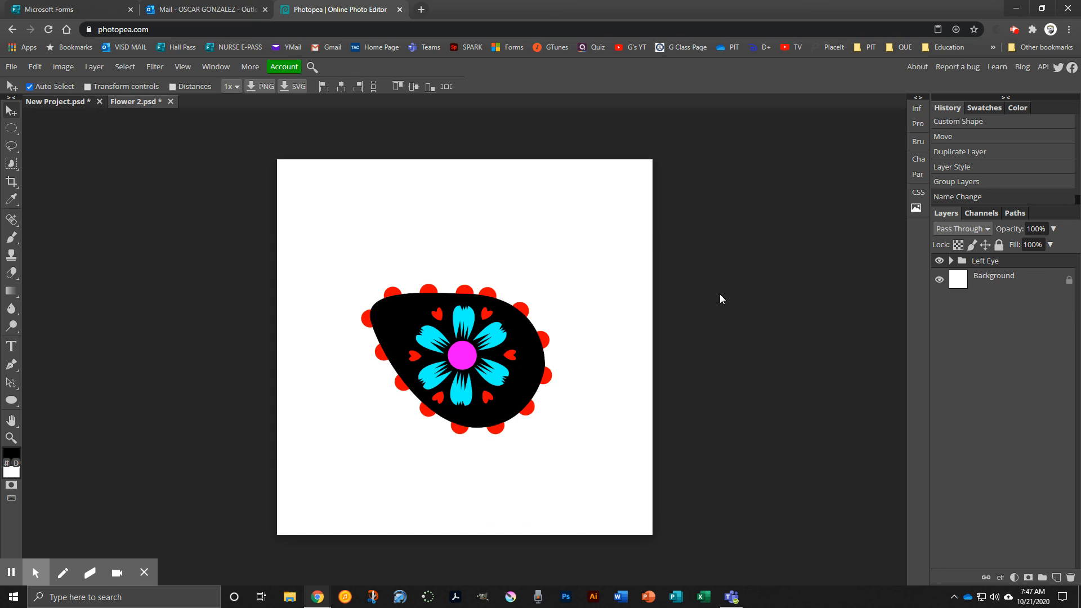
Turn off Auto-Select and move the whole Left Eye folder to the upper right of the canvas.
{"action": "left_click", "coordinate": [32, 86]}
{"action": "left_click_drag", "start_coordinate": [466, 360], "coordinate": [533, 255]}
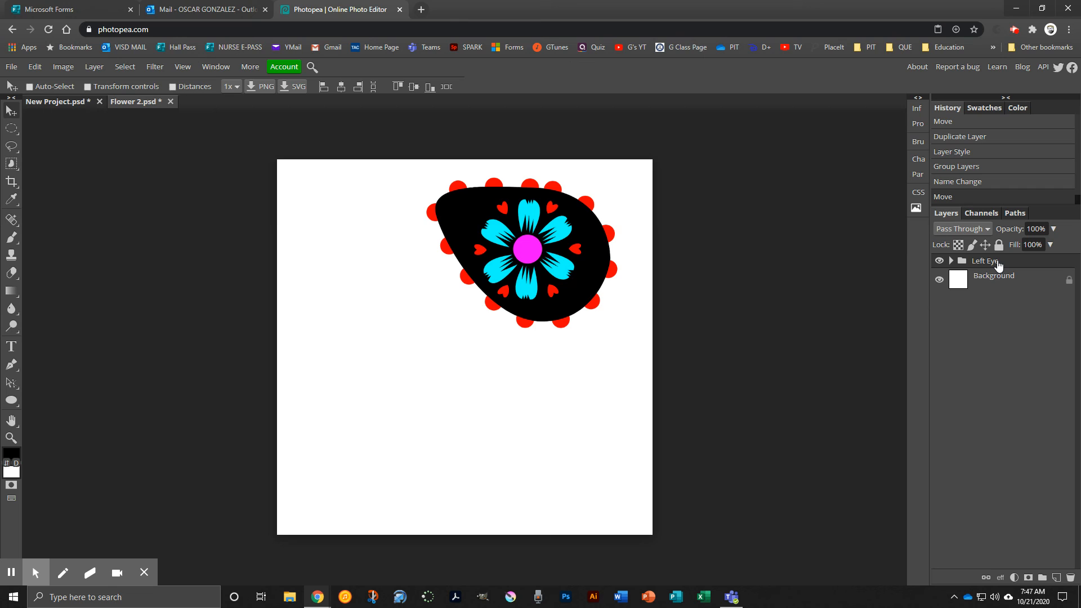
Duplicate the Left Eye folder and rename the copy Right Eye.
{"action": "key", "text": "ctrl+j"}
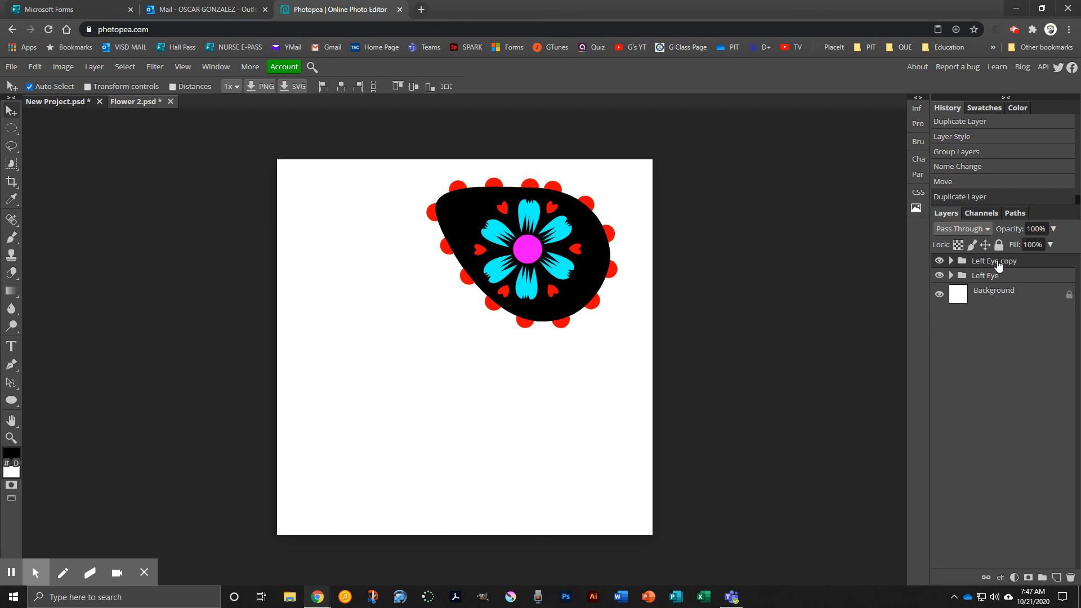
{"action": "double_click", "coordinate": [999, 262]}
{"action": "type", "text": "Right Eye"}
{"action": "key", "text": "Return"}
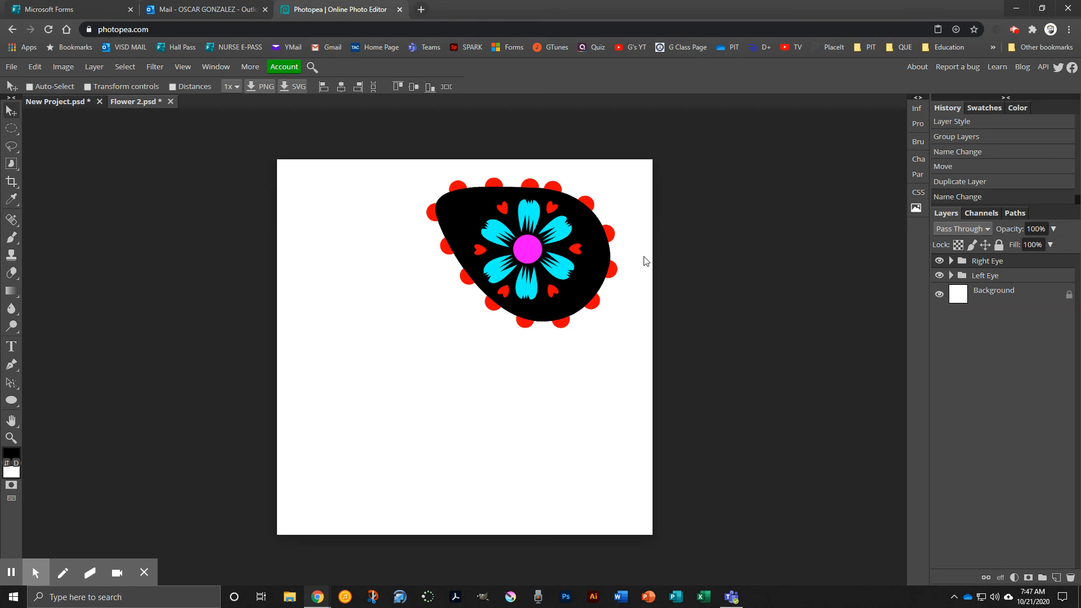
Move the Right Eye folder to the lower part of the canvas and flip it horizontally.
{"action": "left_click_drag", "start_coordinate": [530, 255], "coordinate": [449, 426]}
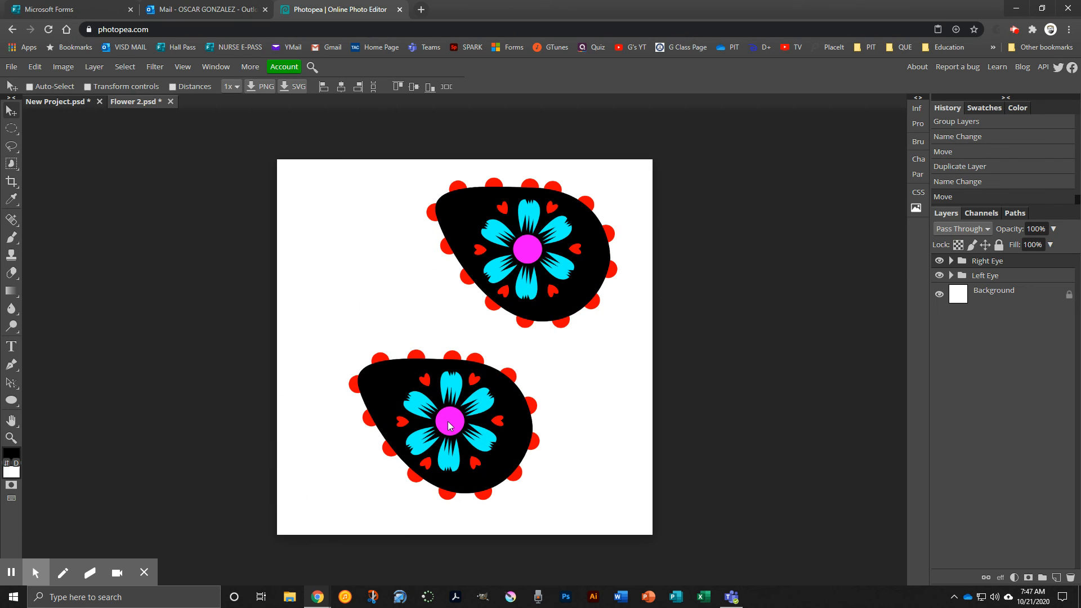
{"action": "key", "text": "ctrl"}
{"action": "key", "text": "ctrl+t"}
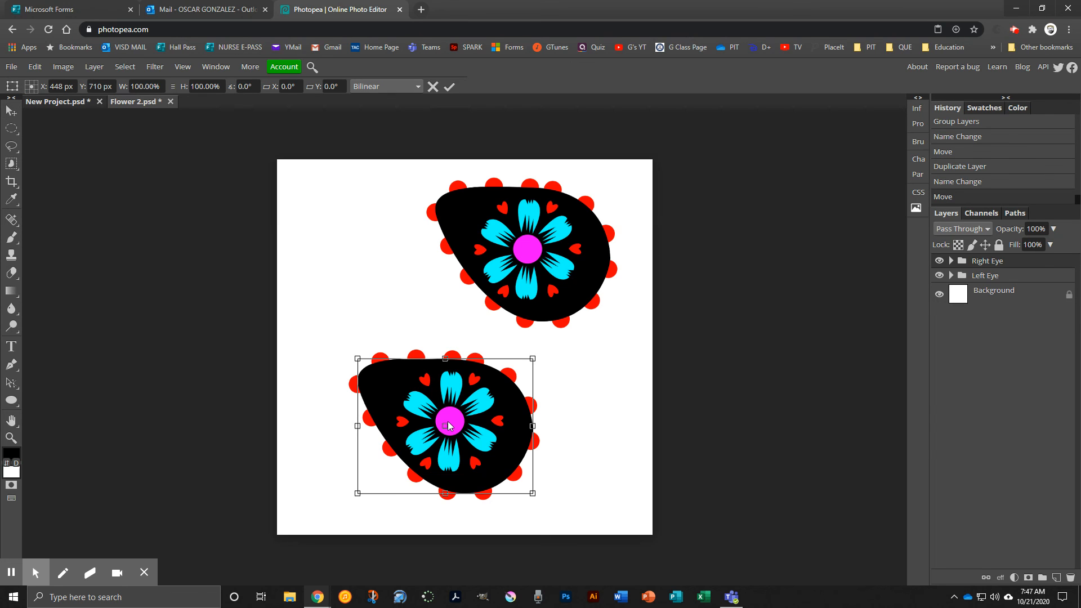
{"action": "right_click", "coordinate": [491, 385]}
{"action": "left_click", "coordinate": [530, 558]}
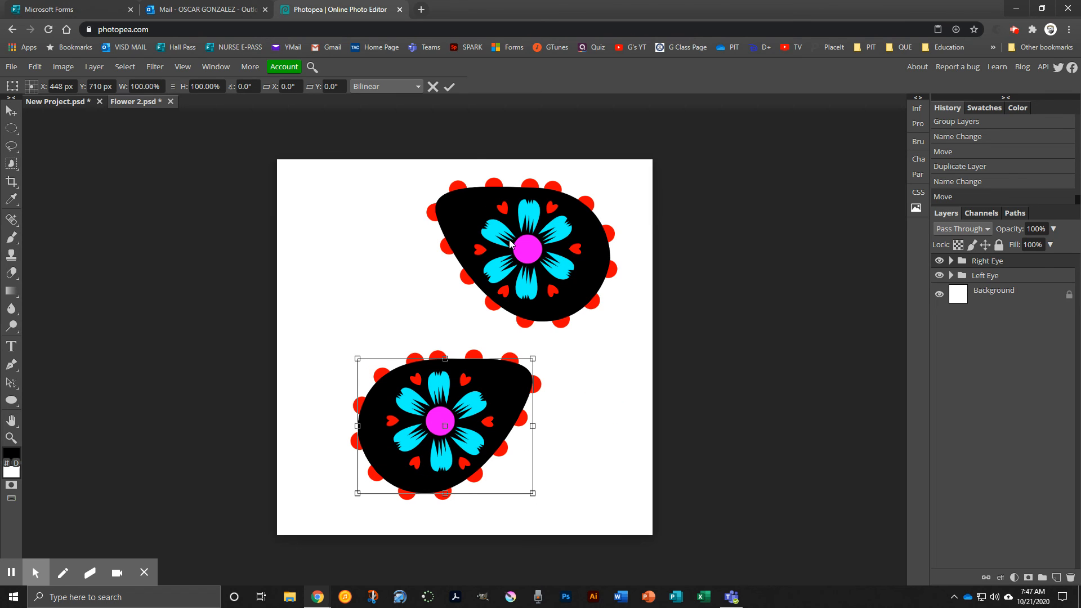
{"action": "left_click", "coordinate": [449, 86]}
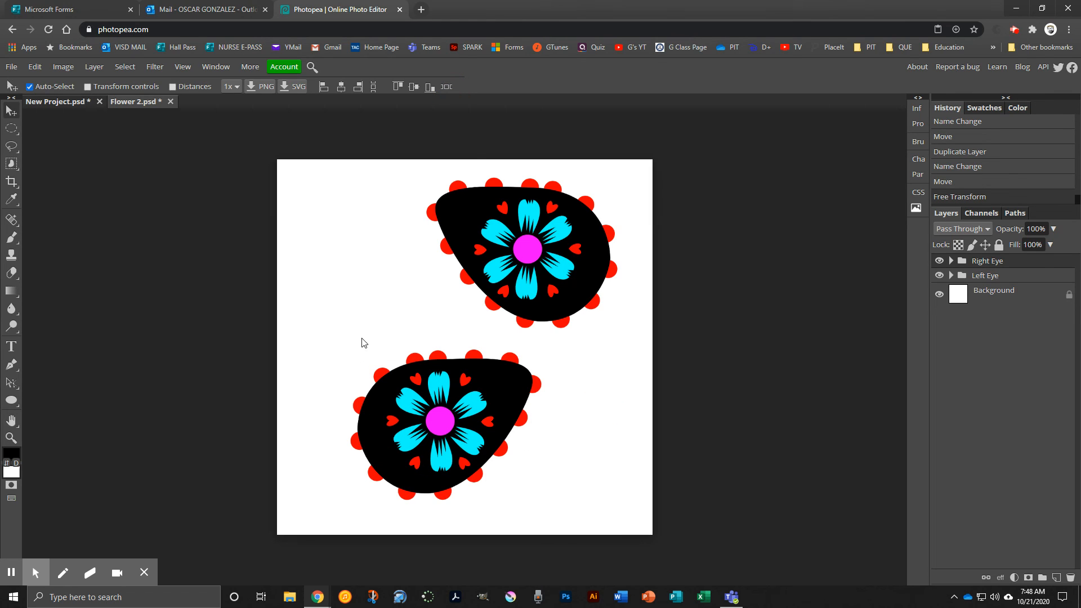
{"action": "mouse_move", "coordinate": [53, 584]}
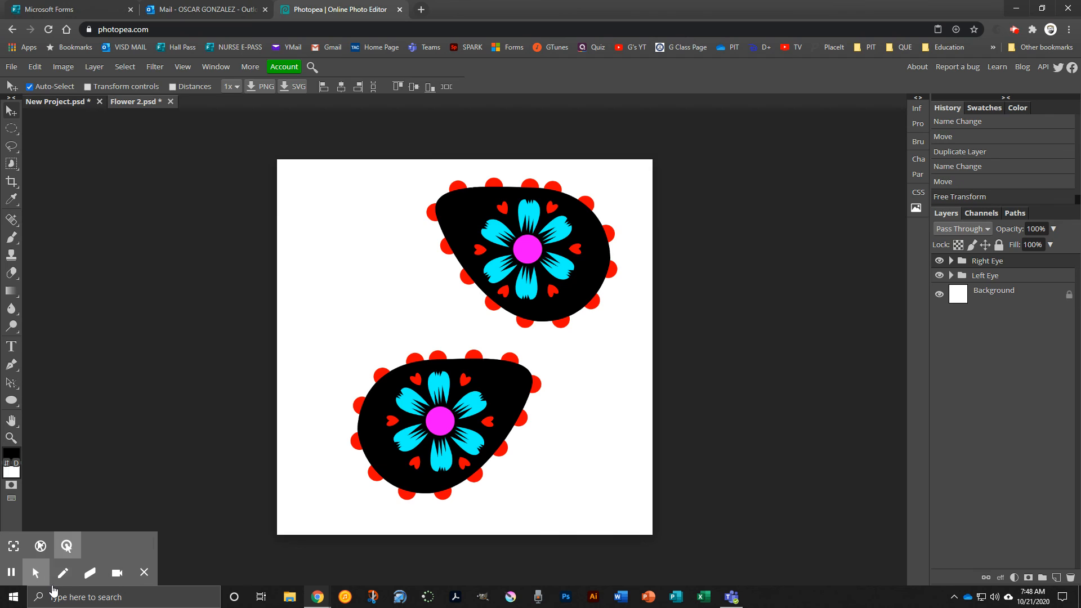